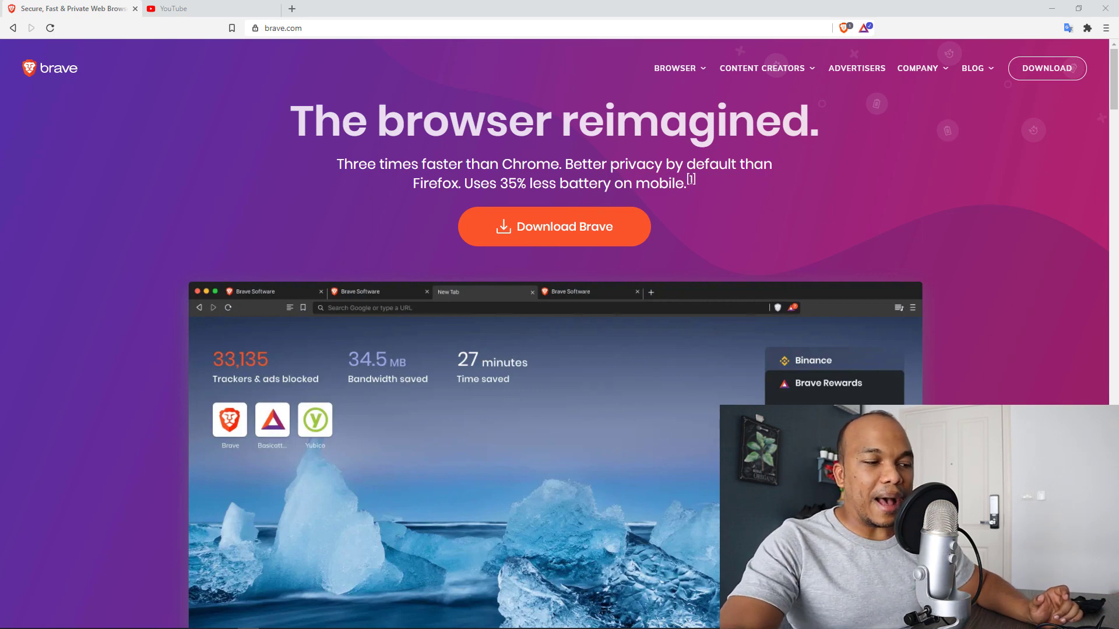
In Chrome, open the Tilly Birds acoustic cover video and pause its pre-roll ad
mouse_move(162, 620)
left_click(233, 588)
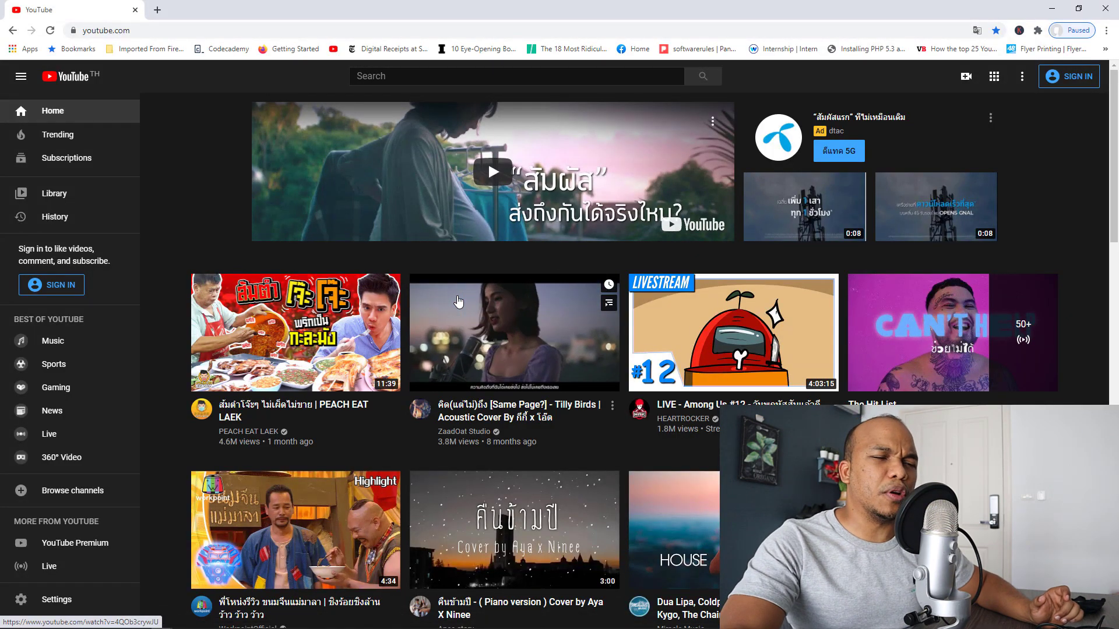
left_click(528, 351)
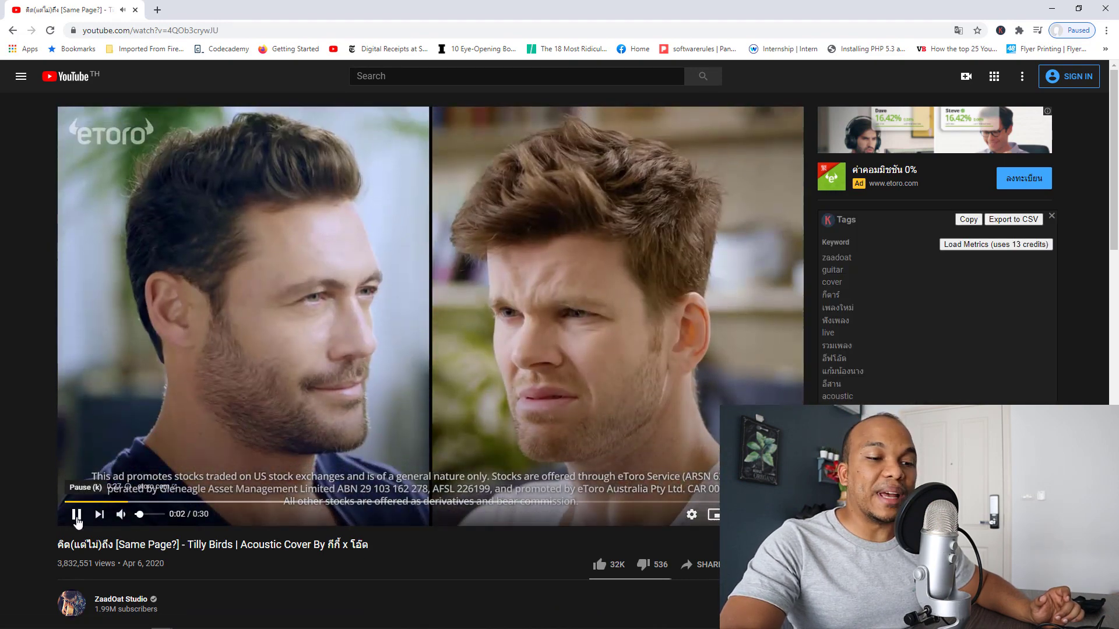
left_click(76, 516)
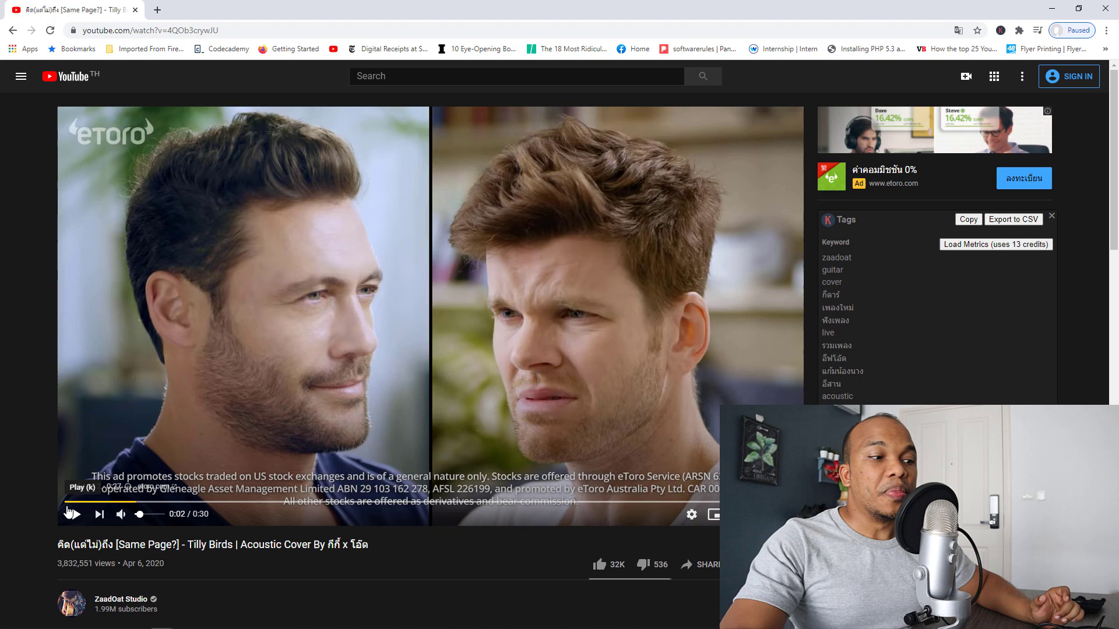
Bring the Brave window back to the front on its YouTube tab
mouse_move(140, 621)
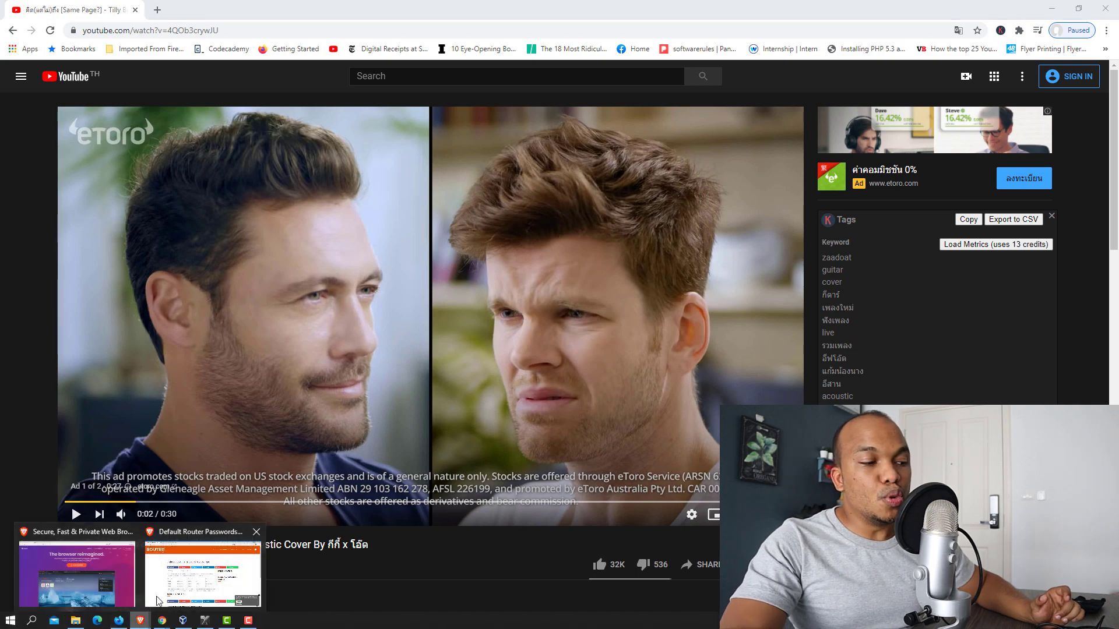
left_click(115, 582)
left_click(203, 8)
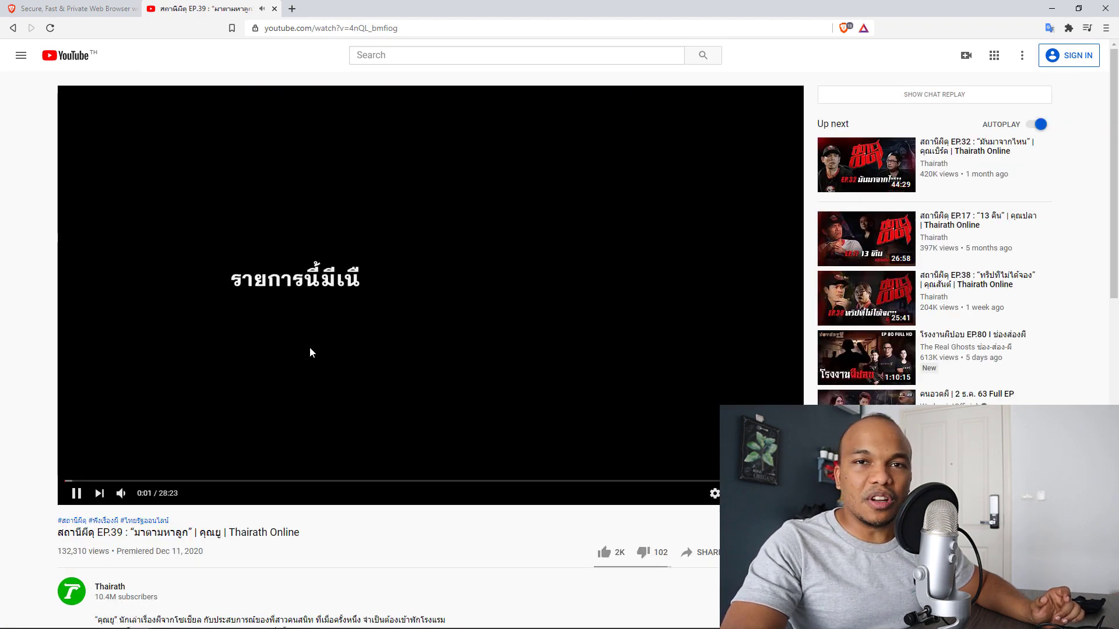
Seek ahead in the Thairath video, pause it at 3:49, and close the YouTube tab
left_click(163, 480)
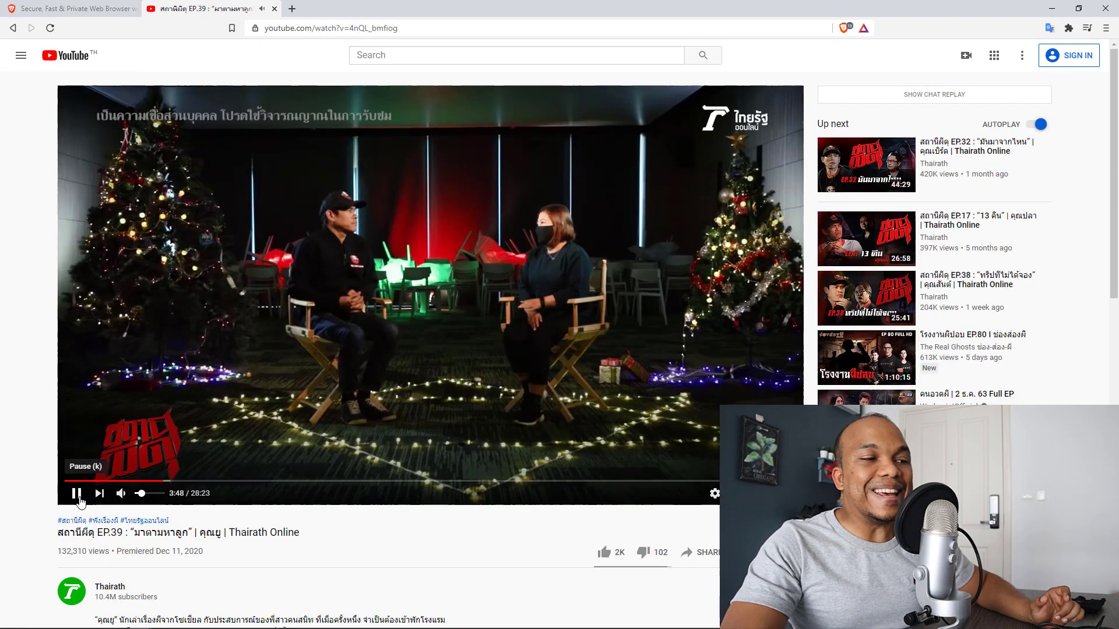
left_click(79, 497)
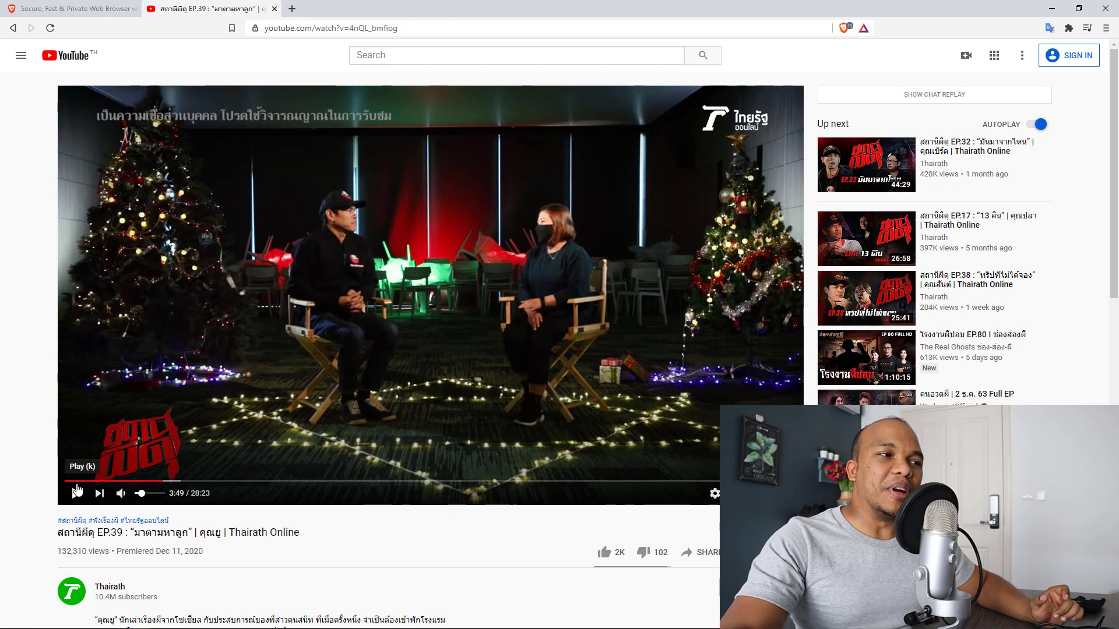
left_click(274, 9)
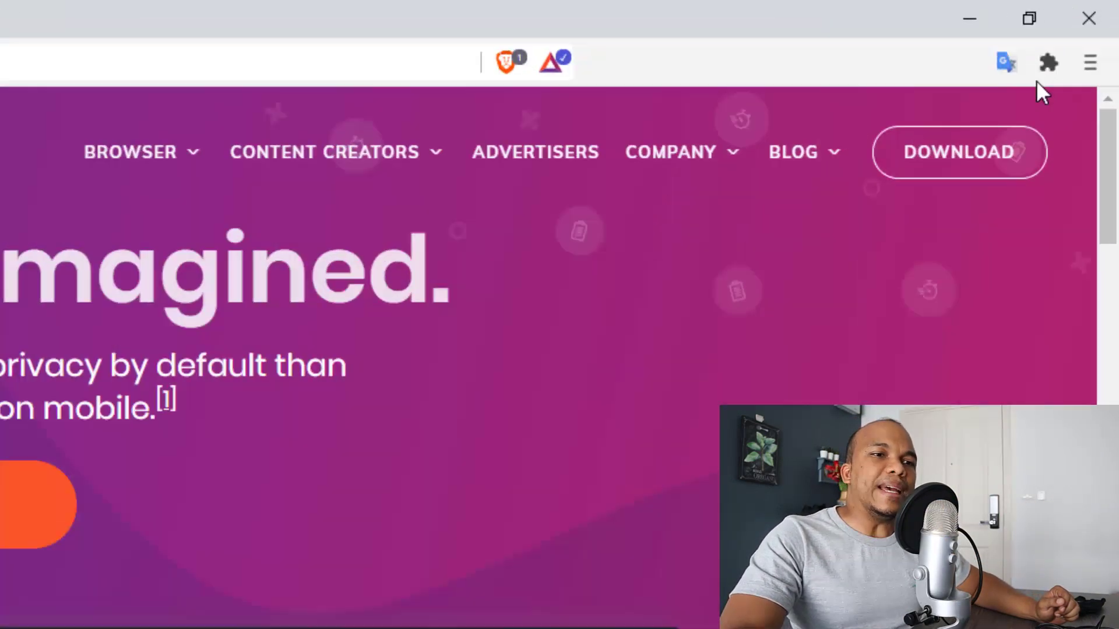
Open a new private window with Tor, then exit Tor and dismiss the profile picker
left_click(1081, 78)
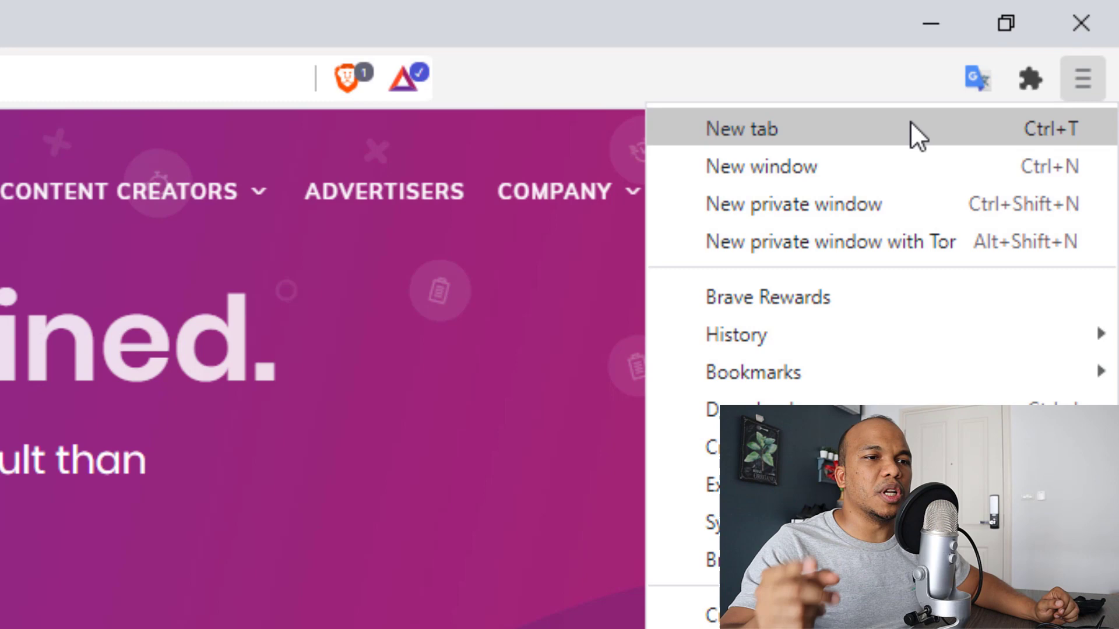
left_click(877, 248)
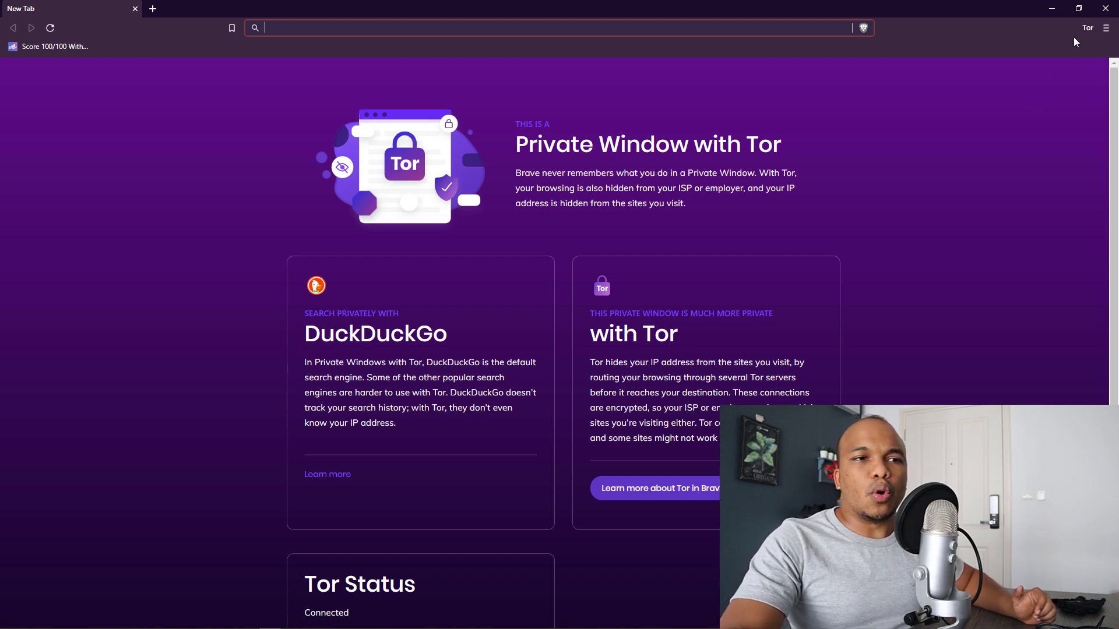
left_click(1085, 27)
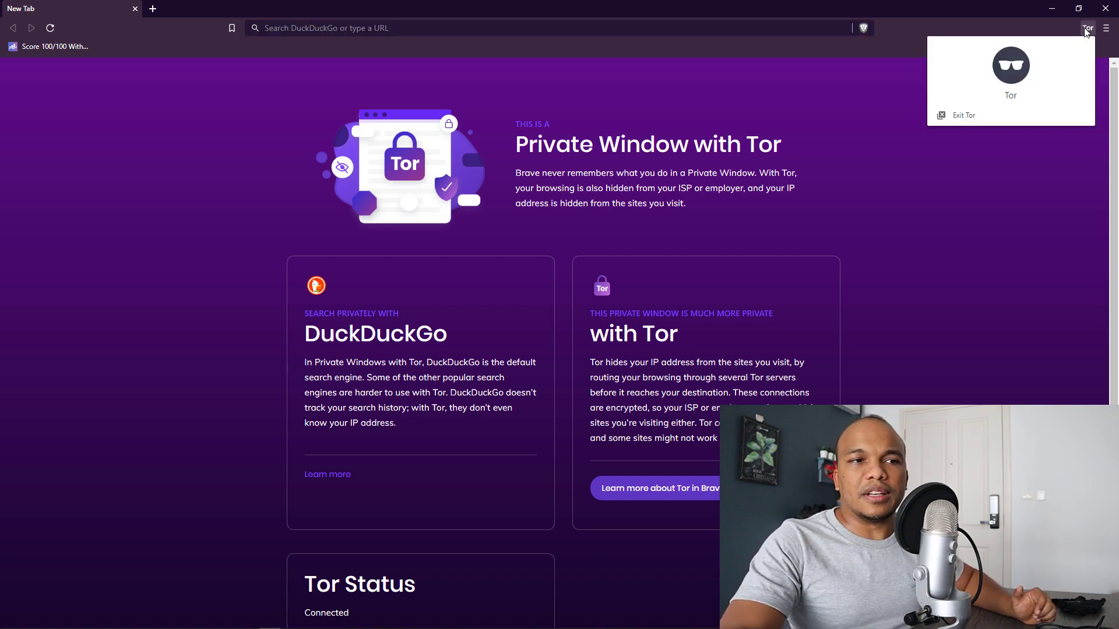
left_click(967, 116)
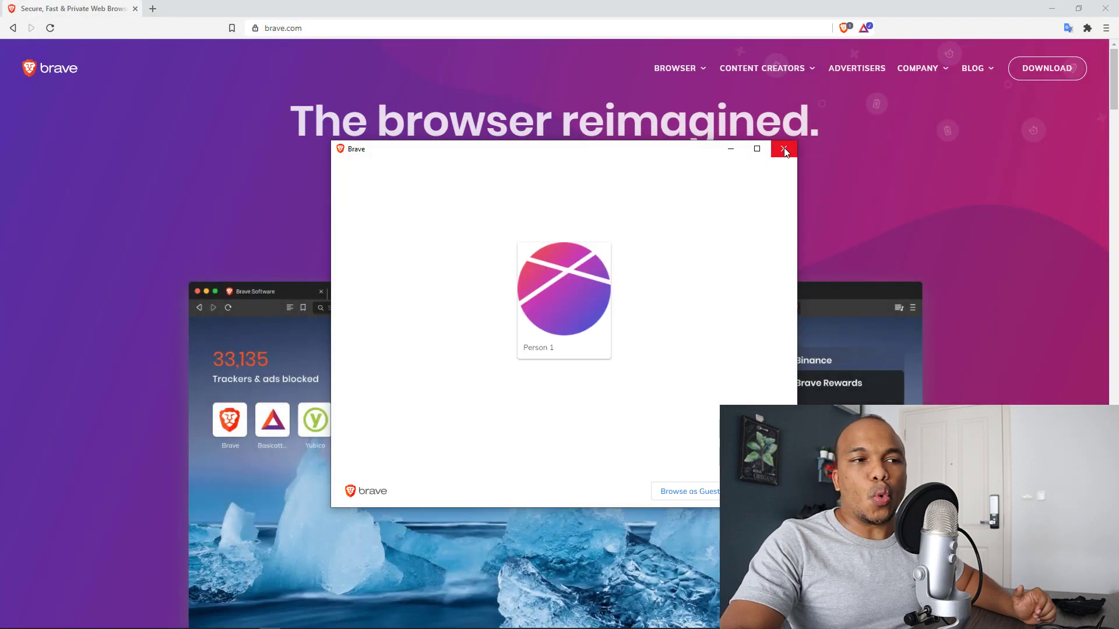
left_click(783, 149)
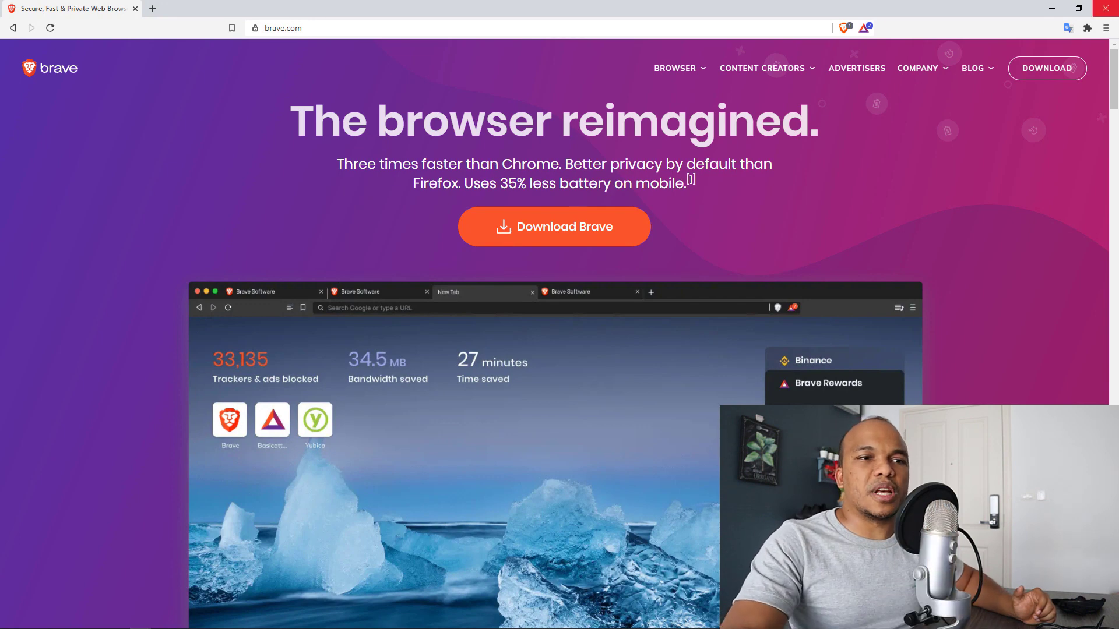
left_click(1105, 28)
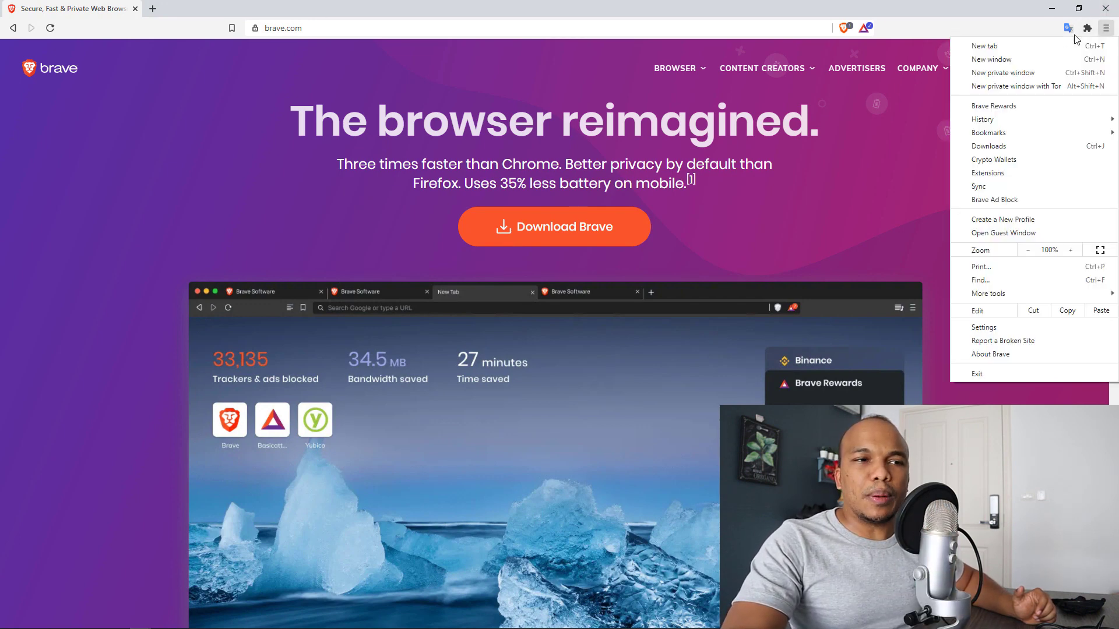
Open Settings from the main menu and scroll down to the New Tab Page options
left_click(995, 327)
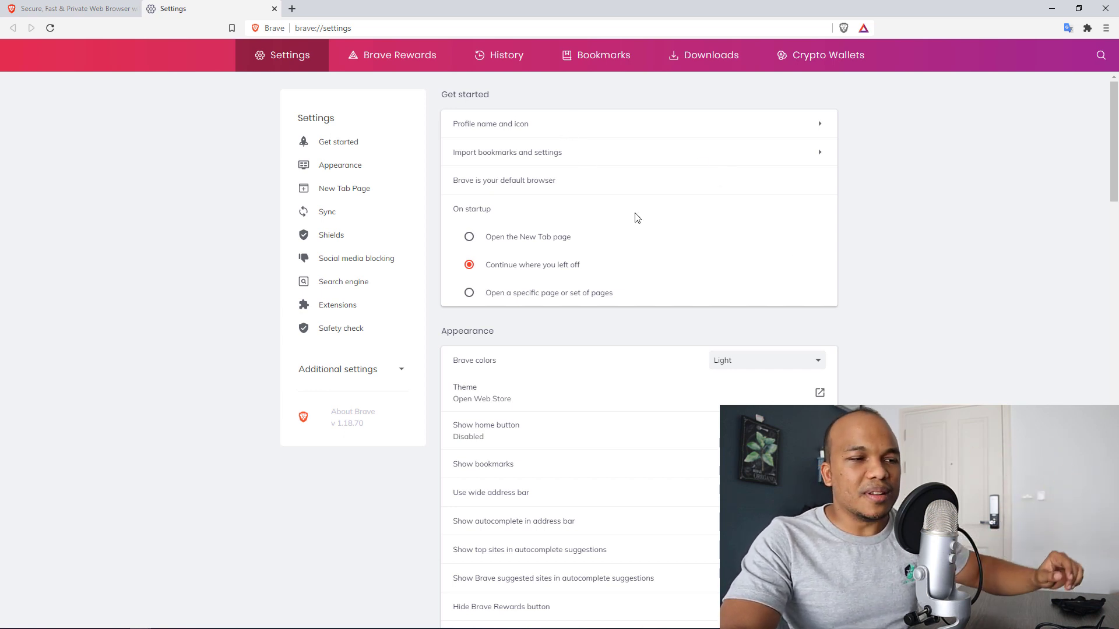
left_click_drag(1117, 151, 1095, 309)
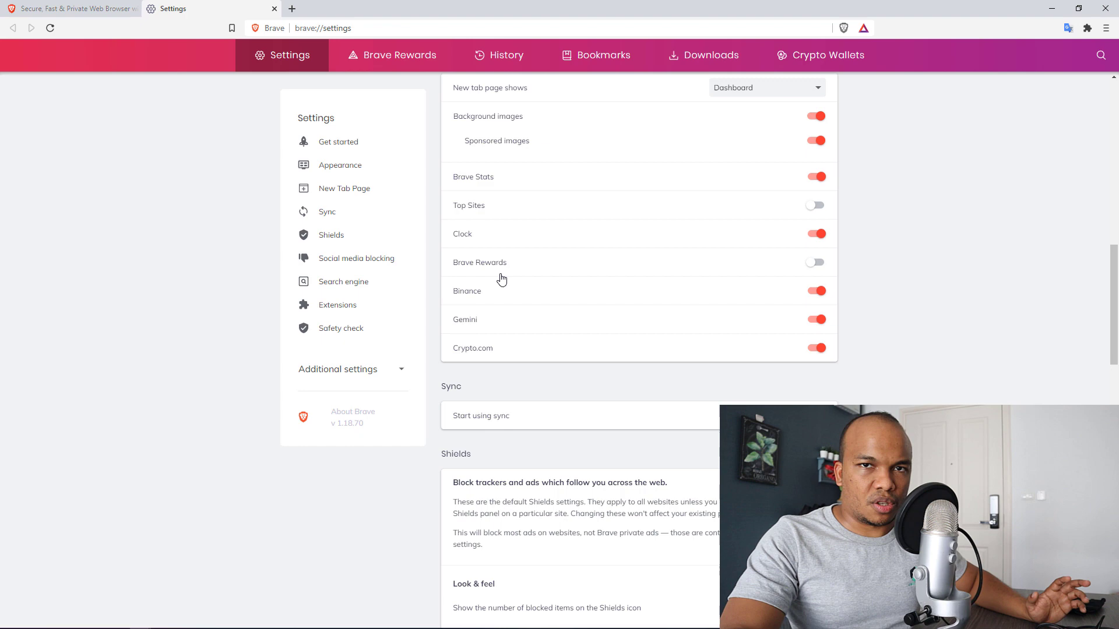
Scroll to the Shields settings and keep trackers & ads blocking at Aggressive
left_click(1114, 244)
left_click_drag(1115, 246, 1115, 412)
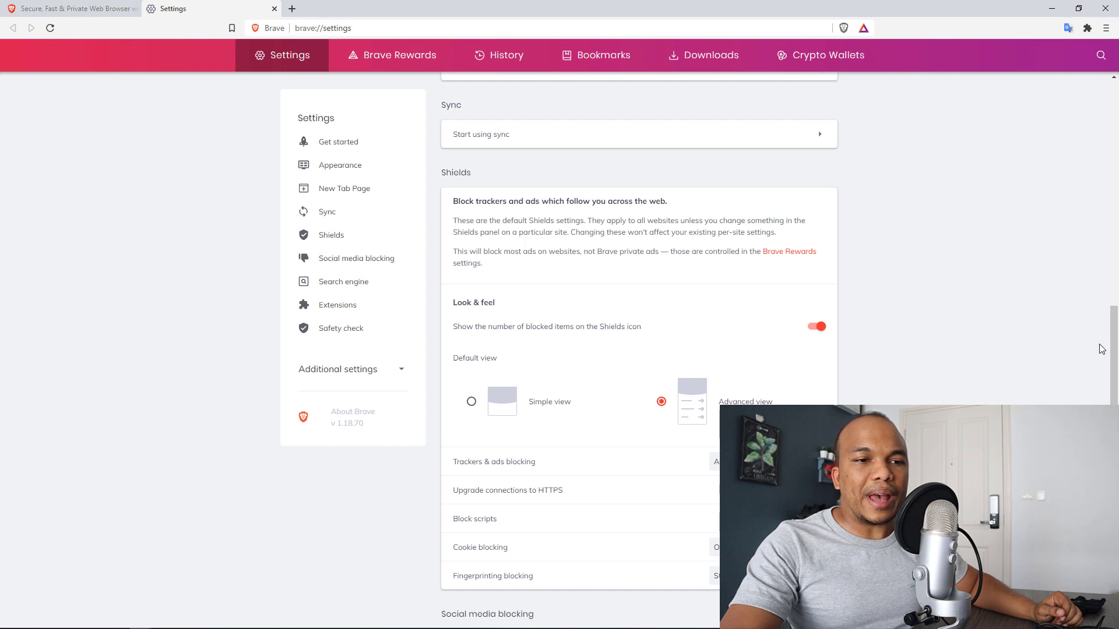
left_click_drag(1113, 338, 1113, 362)
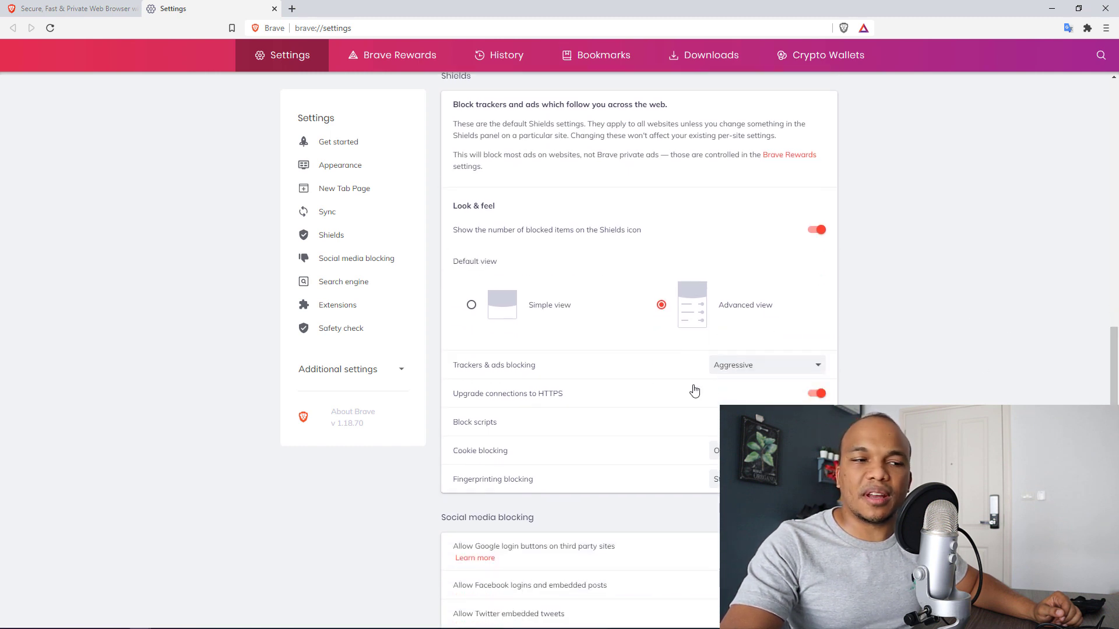
left_click(752, 366)
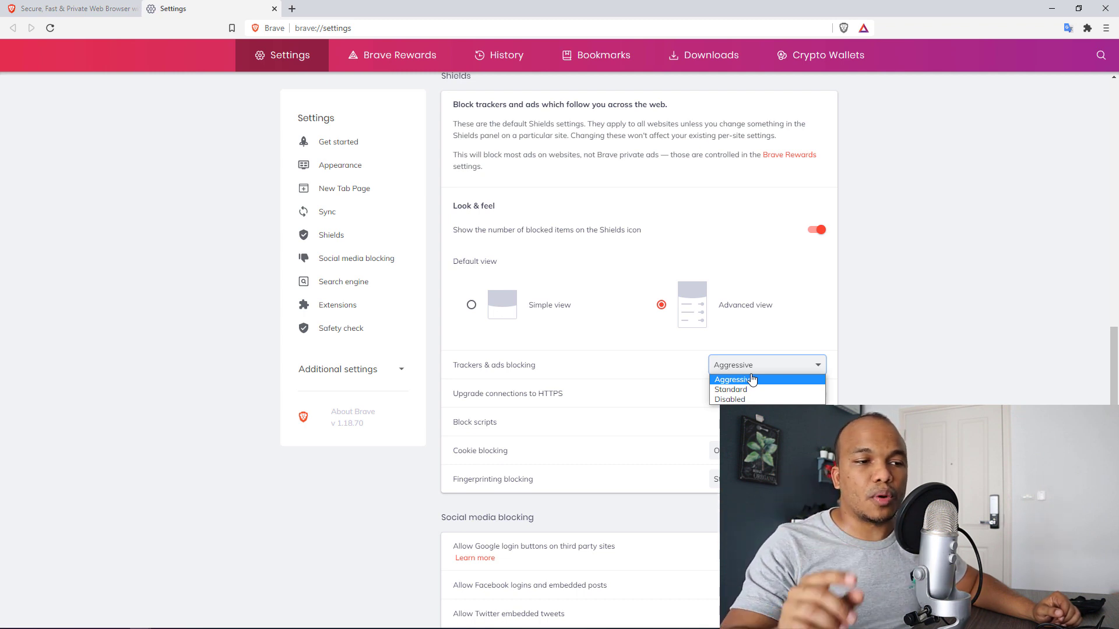
left_click(750, 381)
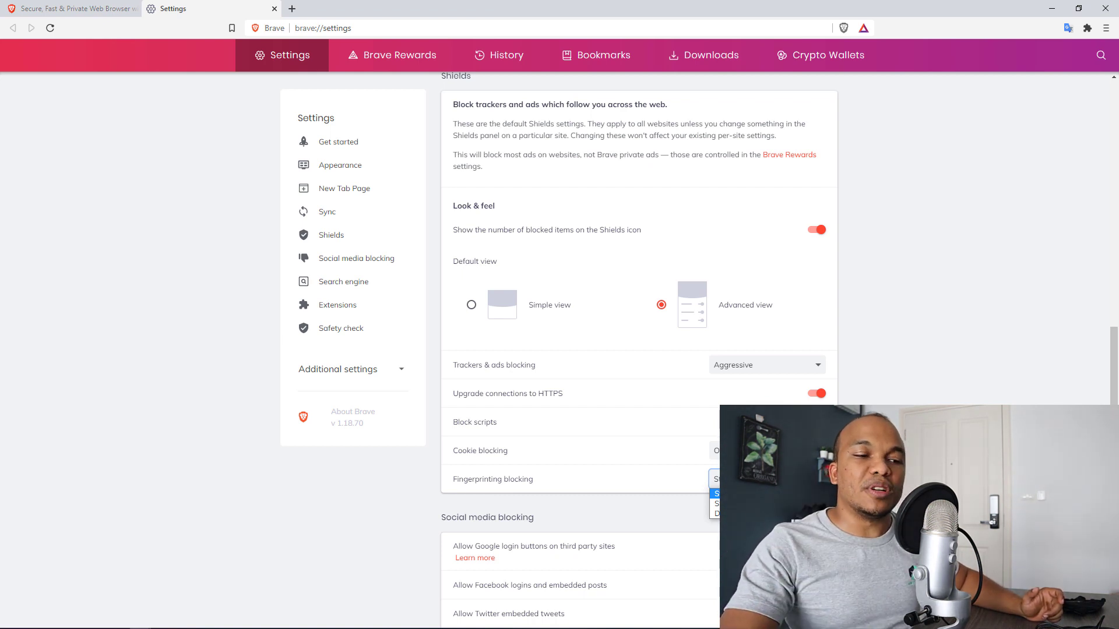
Leave fingerprinting blocking at Strict and scroll down to Social media blocking and Search engine
key("Escape")
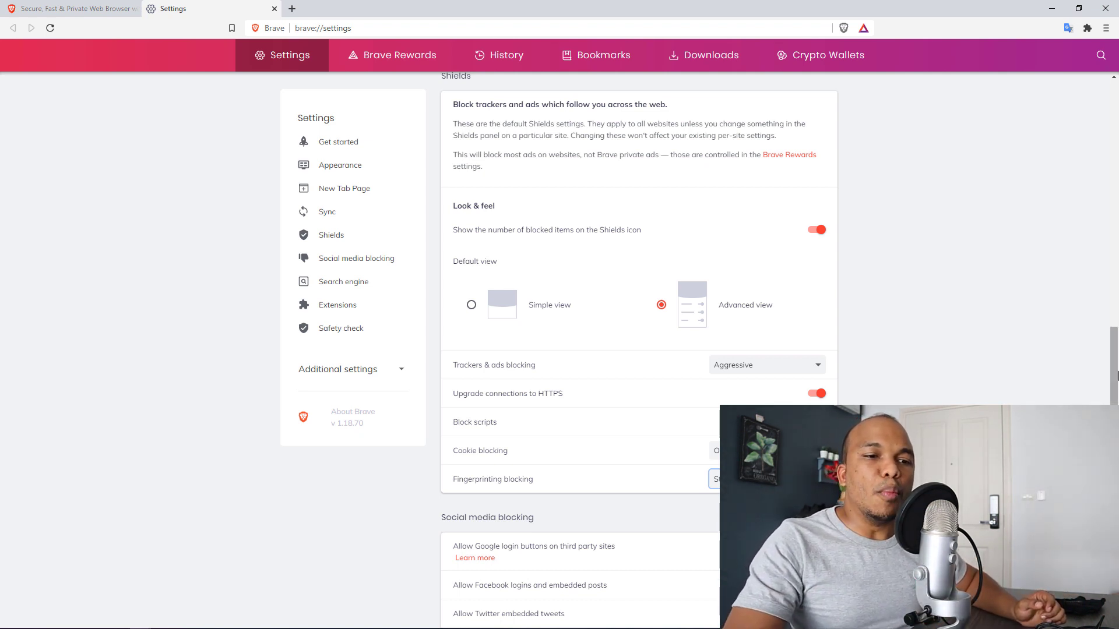
scroll(1117, 385, "down", 1)
scroll(1117, 384, "down", 2)
scroll(1117, 384, "down", 2)
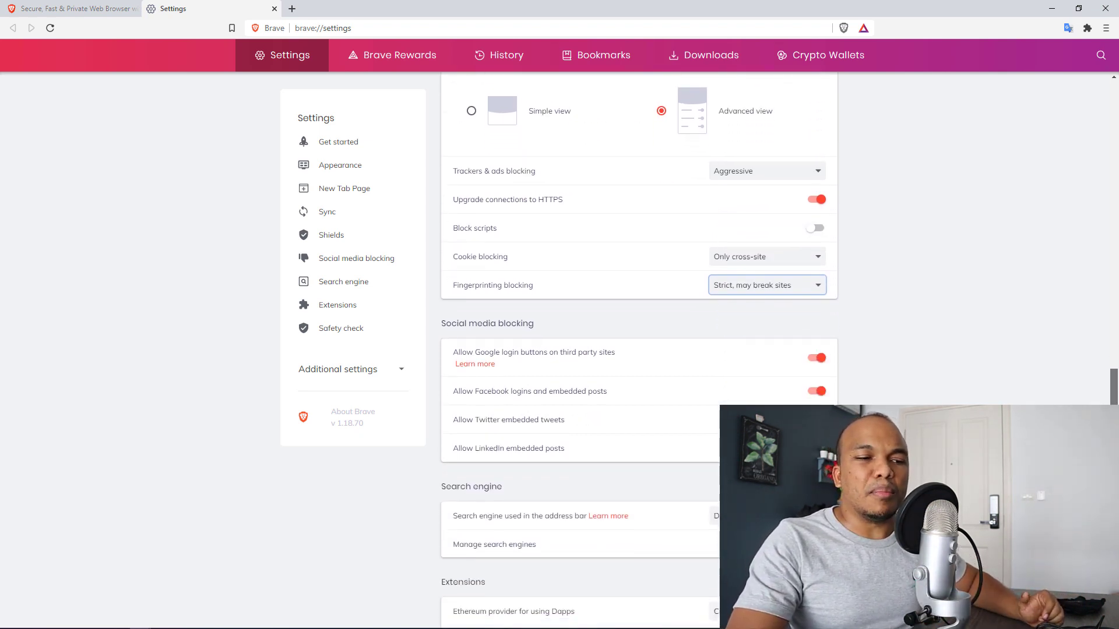
scroll(539, 337, "down", 2)
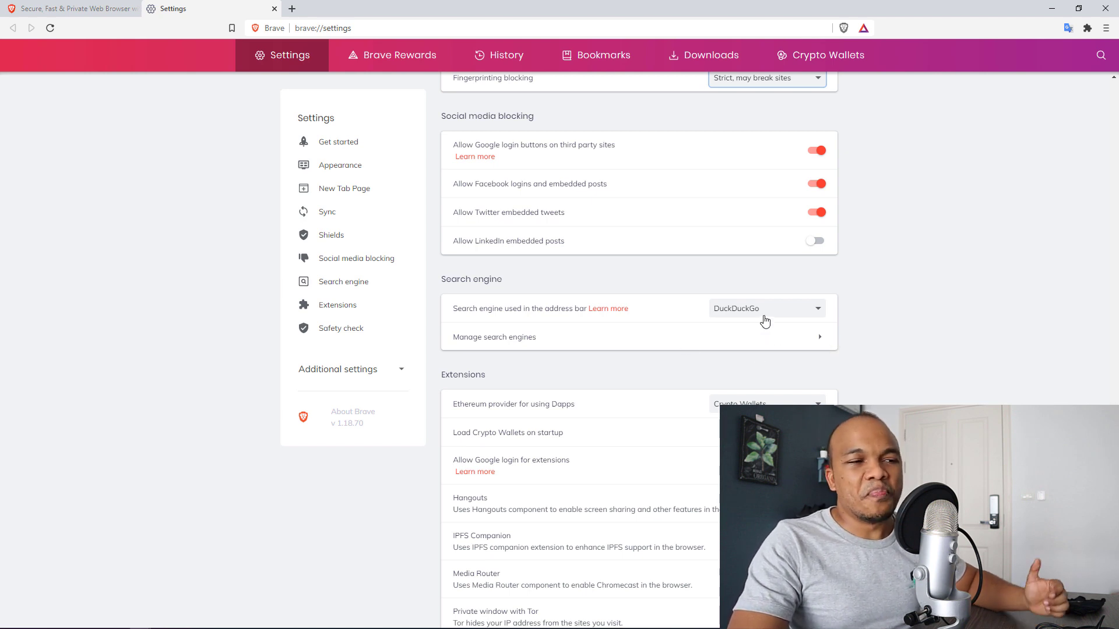
Keep DuckDuckGo as the address-bar search engine
left_click(764, 317)
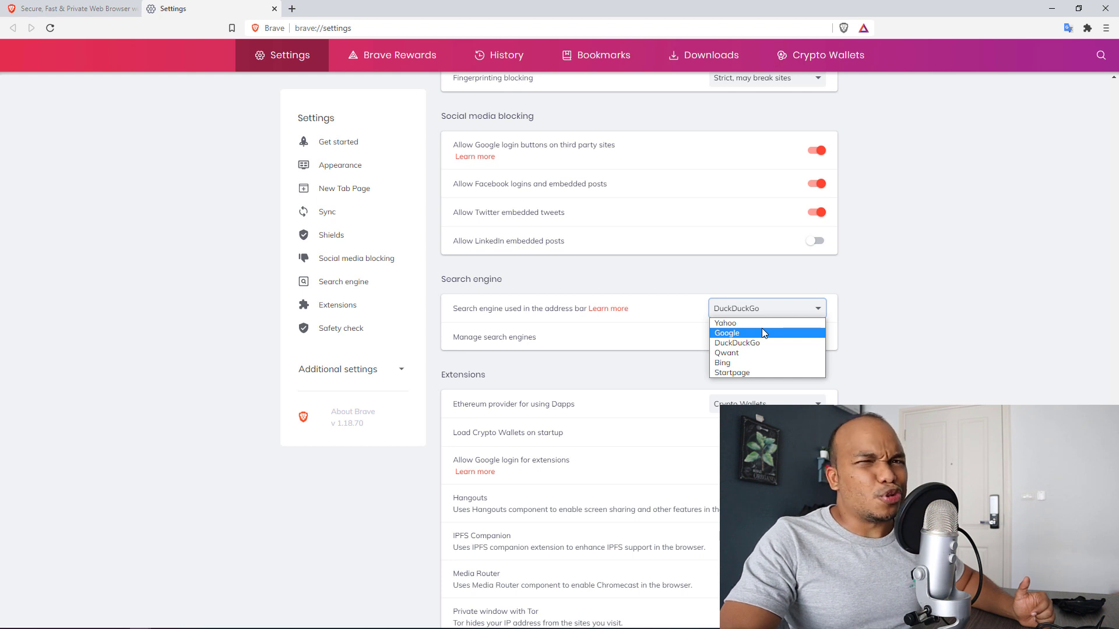
left_click(934, 347)
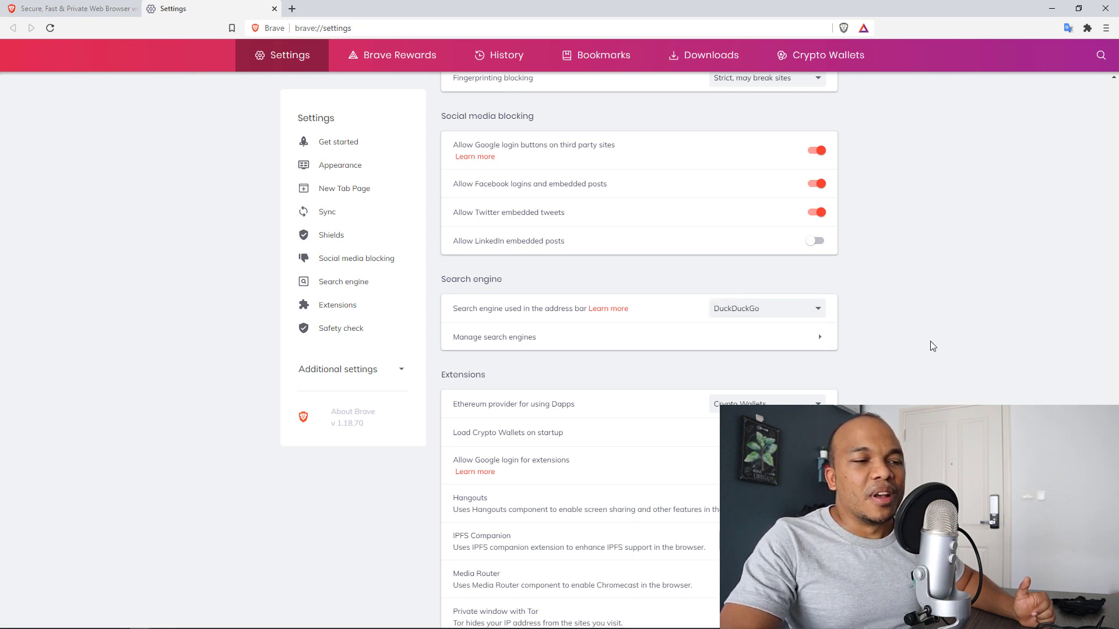
scroll(639, 350, "down", 3)
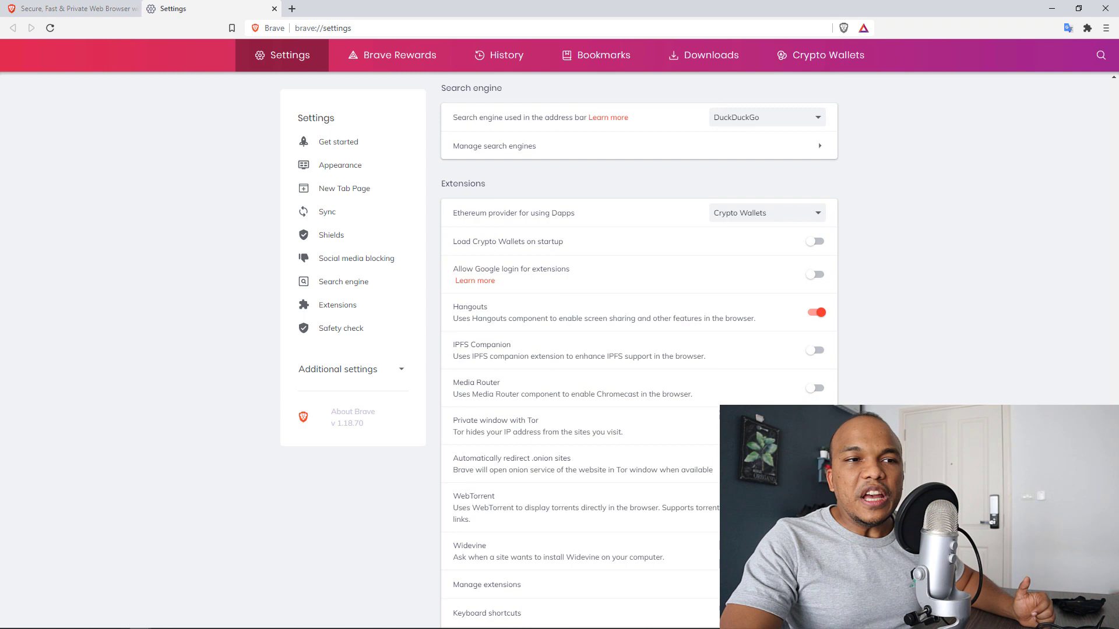
Run the Safety check, confirming Brave is up to date and Safe Browsing is on standard protection
left_click(1106, 28)
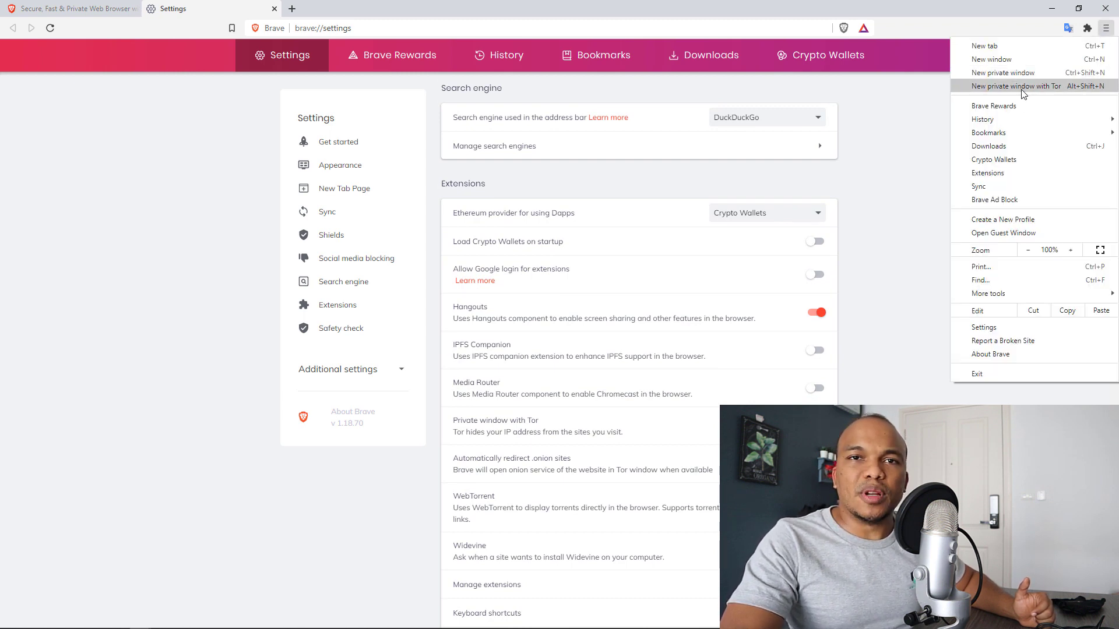
left_click(574, 407)
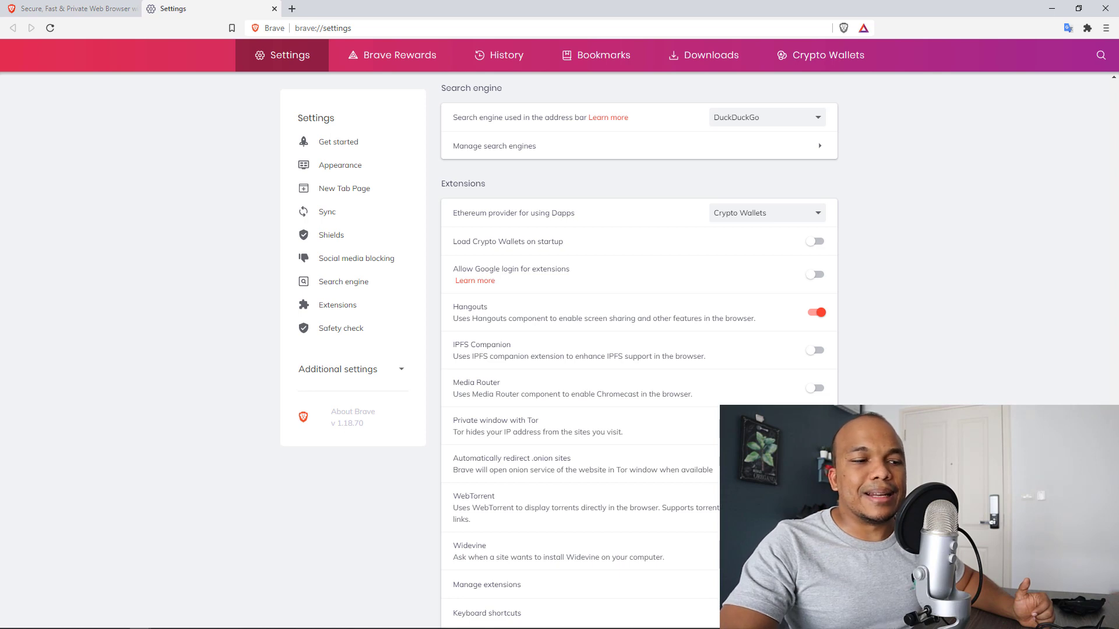
scroll(640, 349, "down", 3)
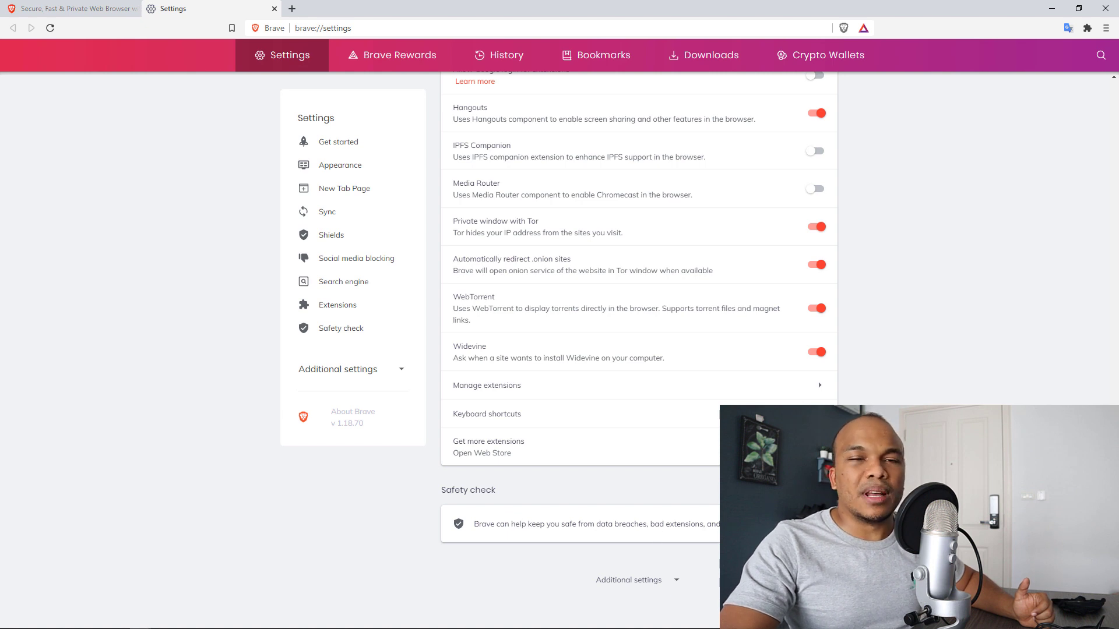
left_click(804, 524)
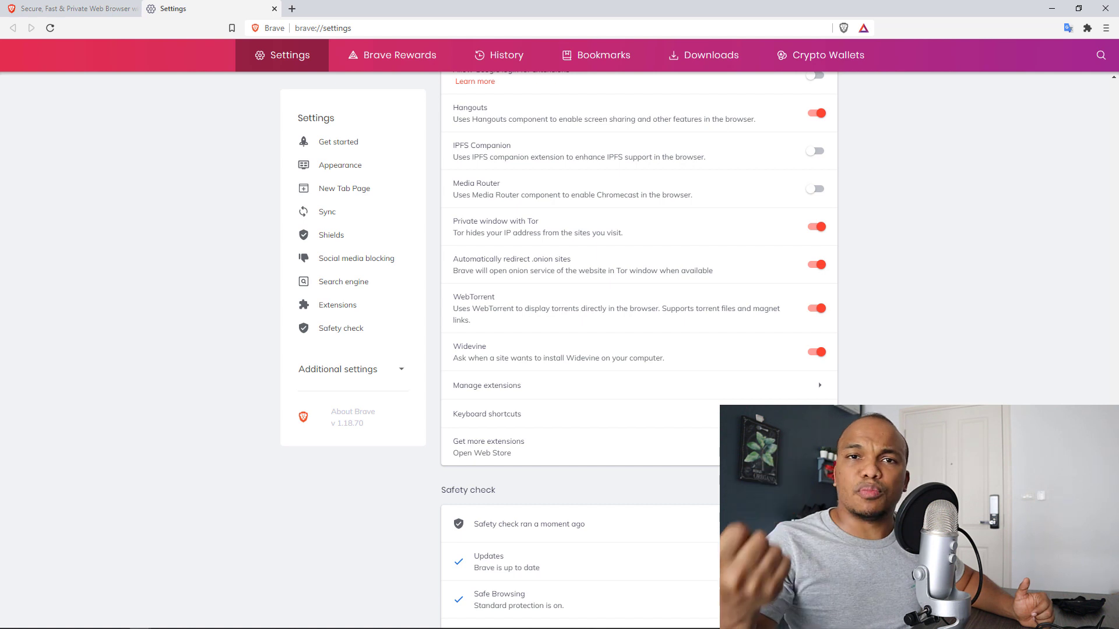
scroll(639, 332, "down", 2)
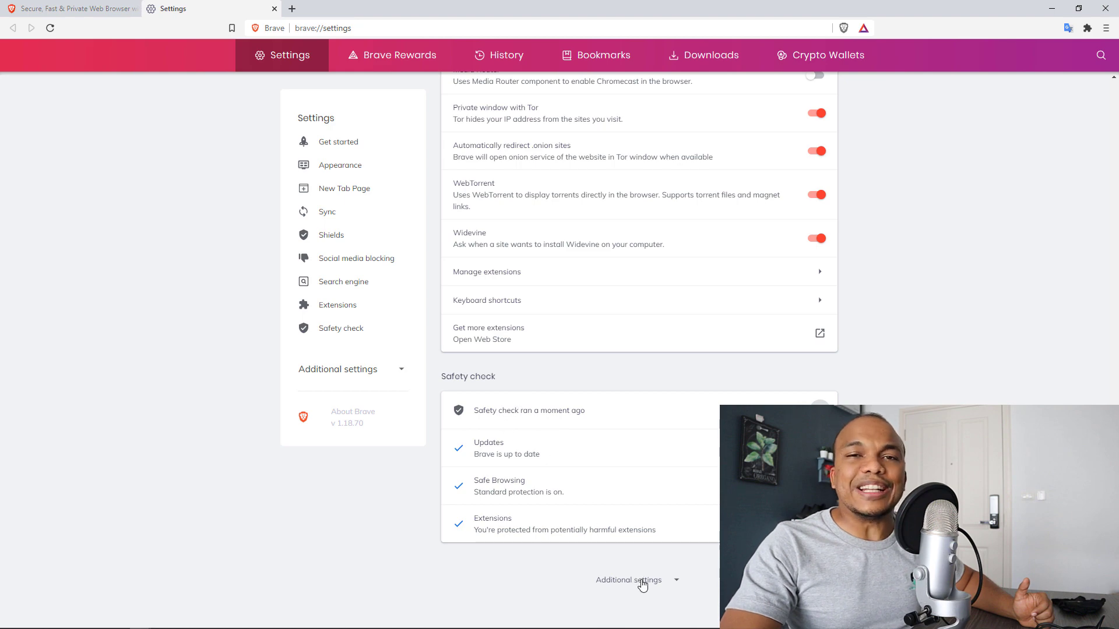
Expand Additional settings and view options for the chess.com saved password
left_click(642, 583)
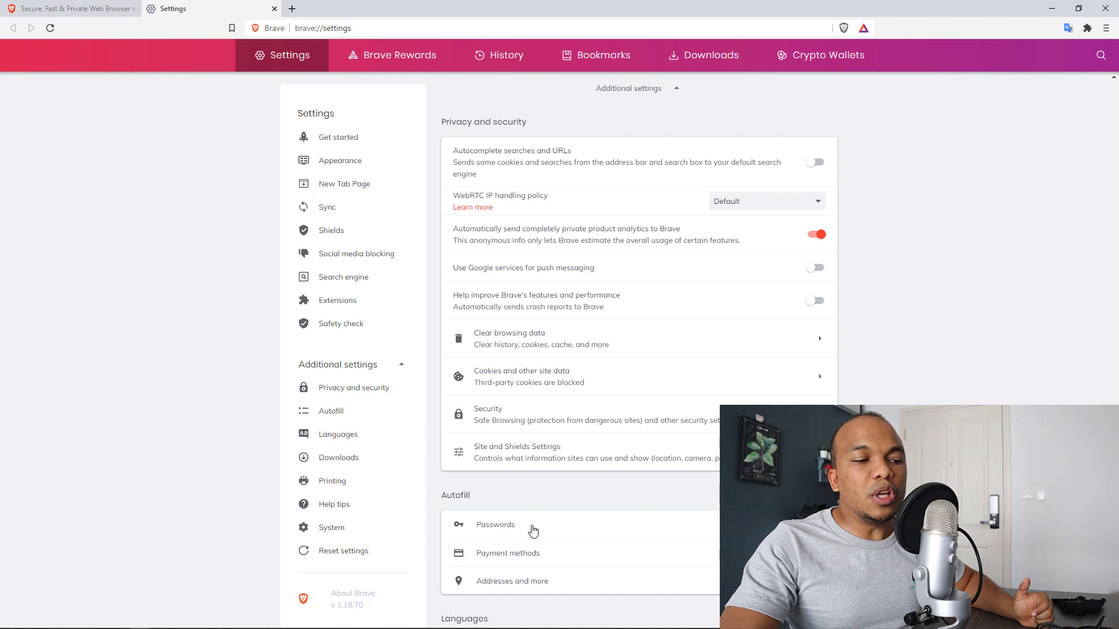
left_click(531, 528)
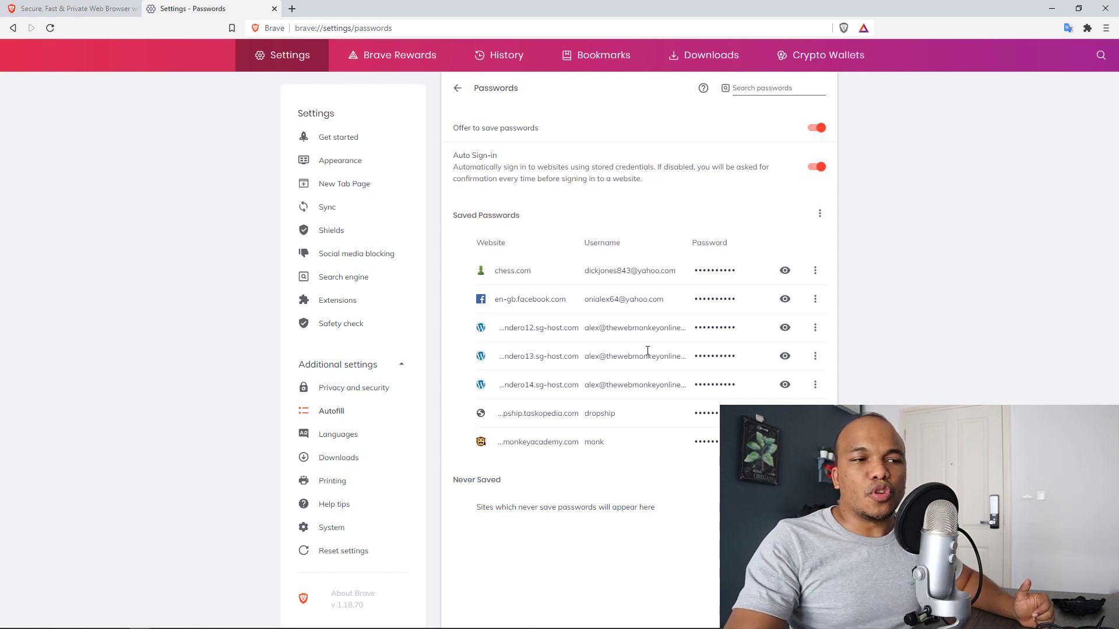
left_click(815, 271)
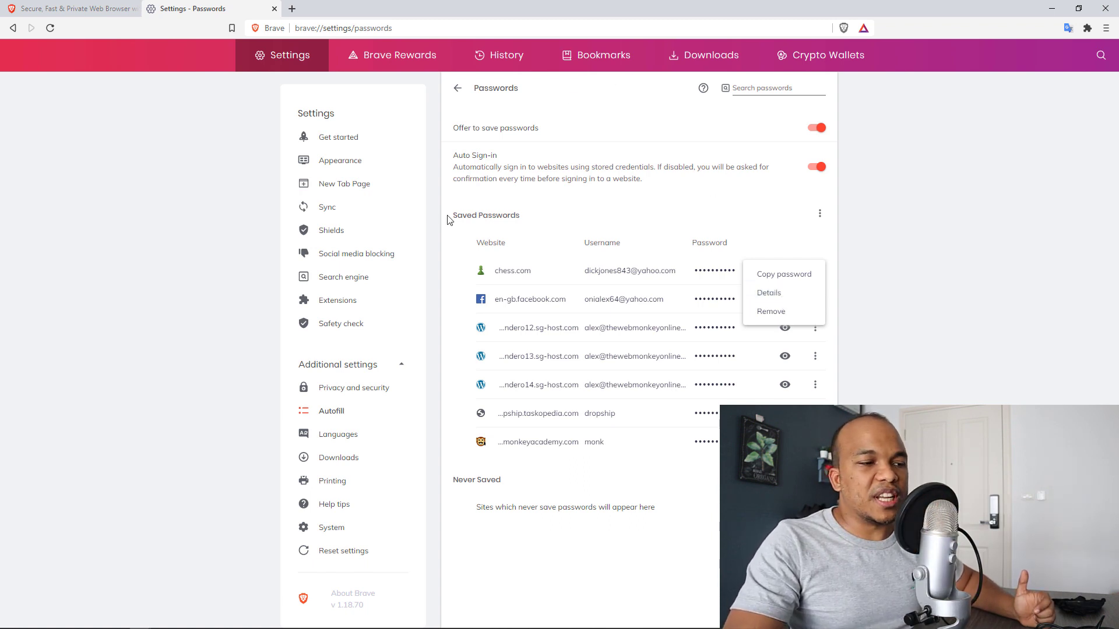
Close the password options and jump to the Languages and Downloads settings
left_click(353, 442)
left_click(353, 442)
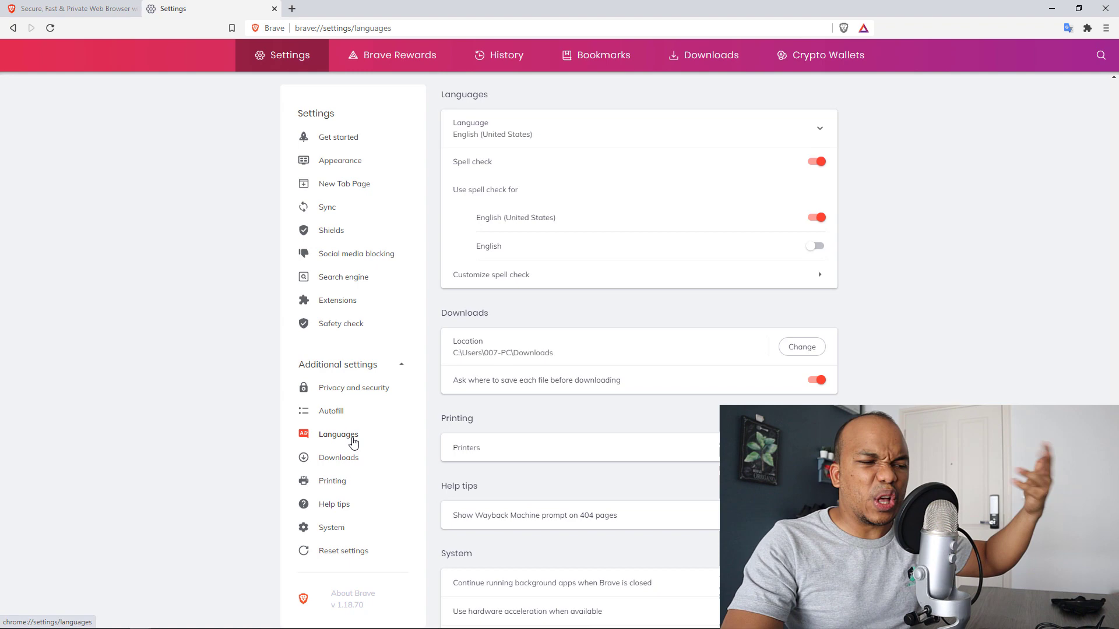
left_click(357, 458)
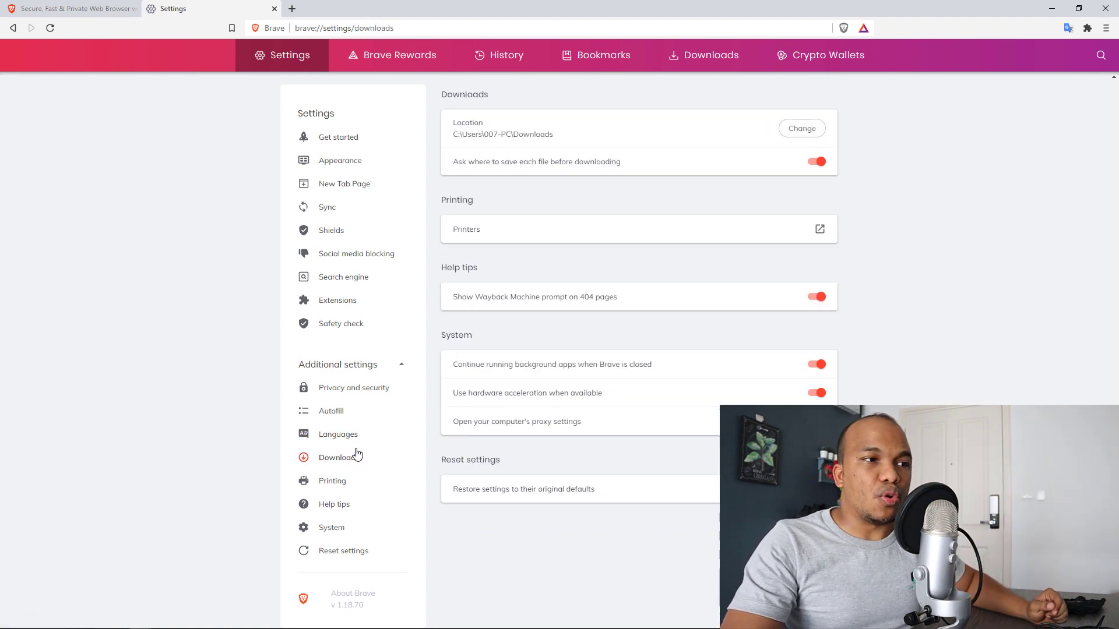
Open Brave Rewards and toggle Ads off and back on, with 2.525 BAT pending
scroll(383, 214, "up", 10)
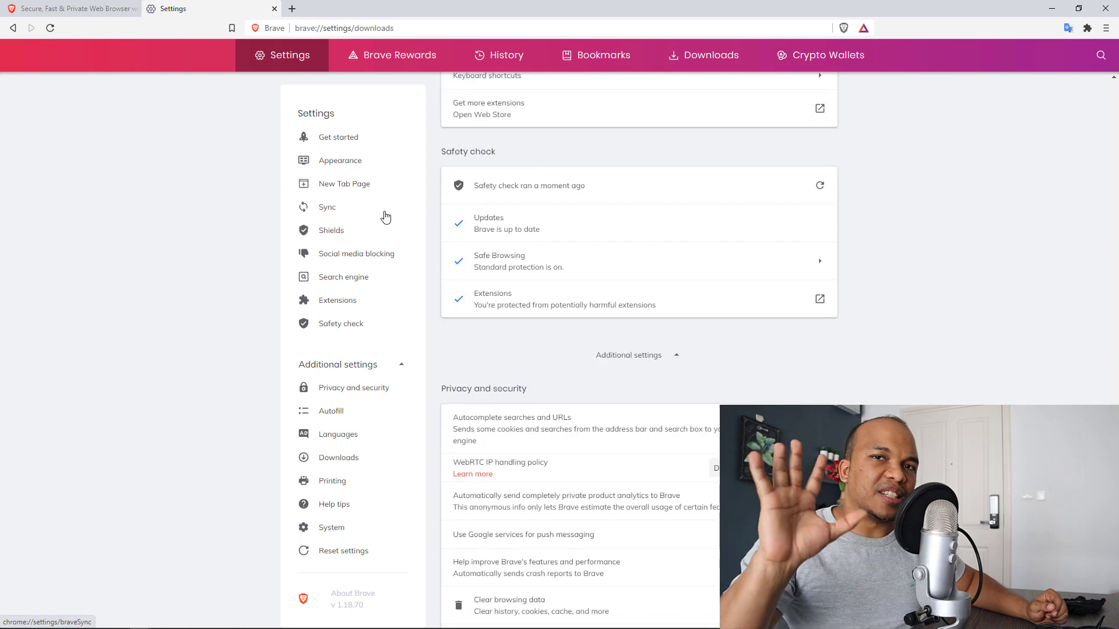
left_click(398, 60)
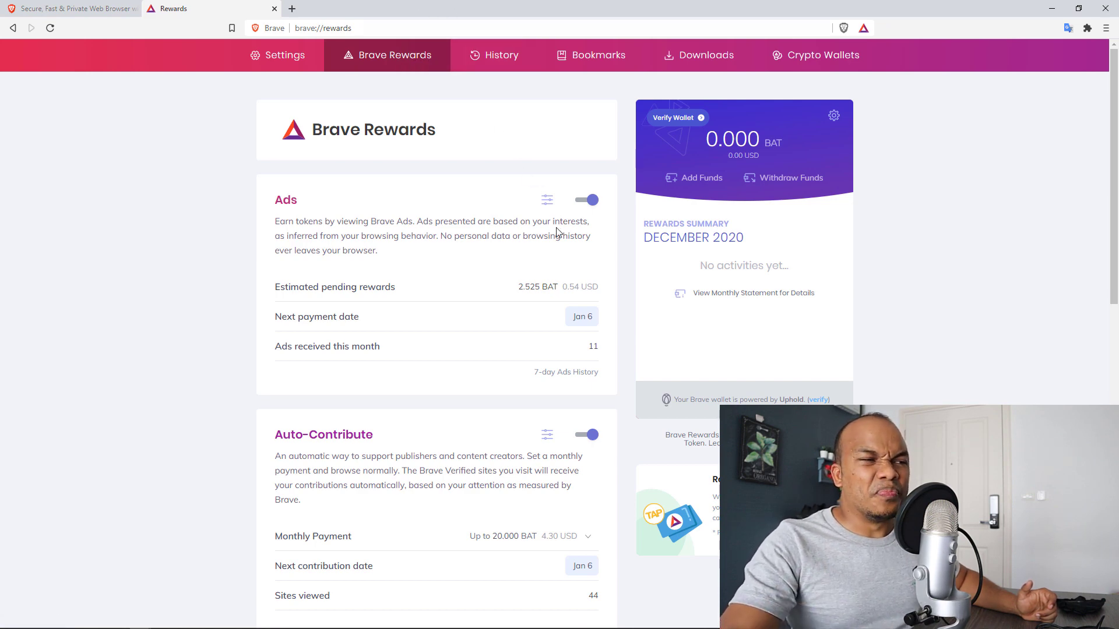
left_click(586, 201)
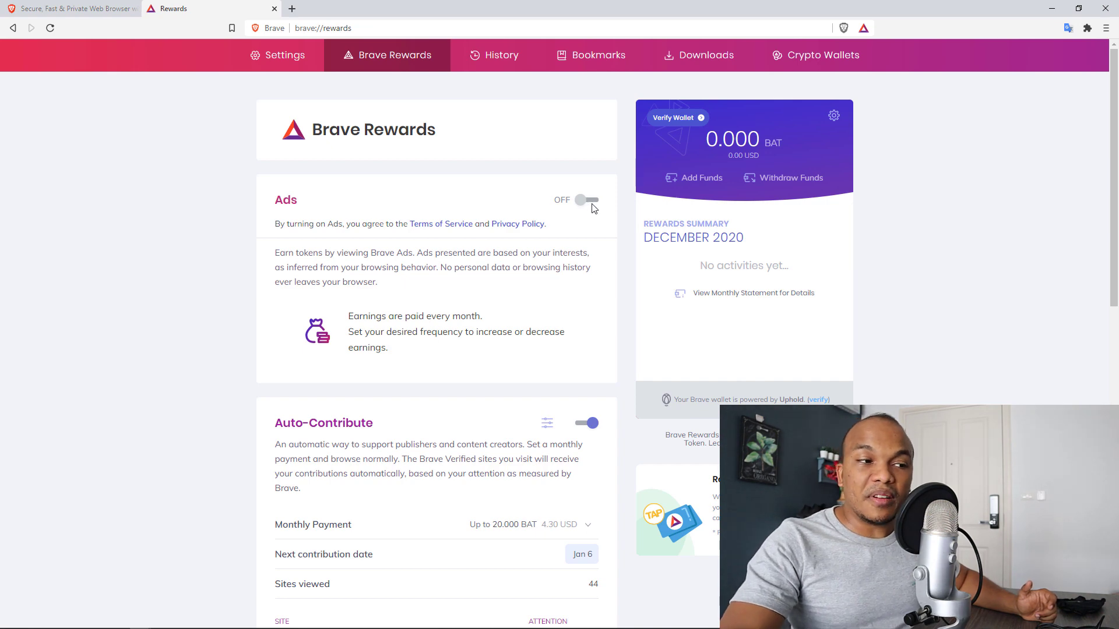
left_click(592, 204)
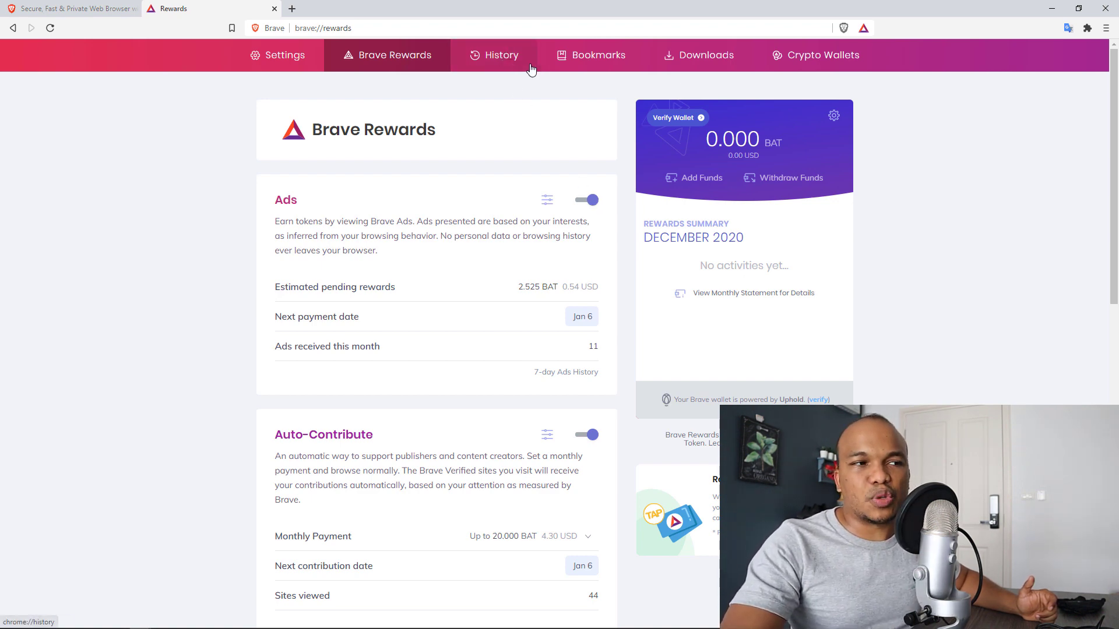
View the Crypto Wallets page, then close its tab
left_click(819, 61)
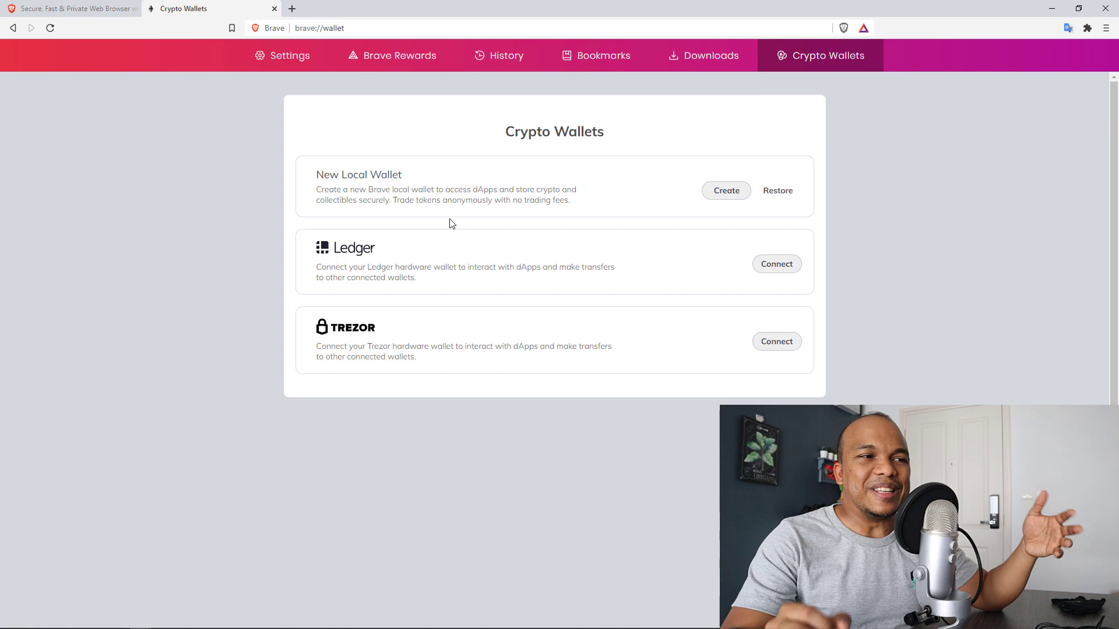
left_click(274, 9)
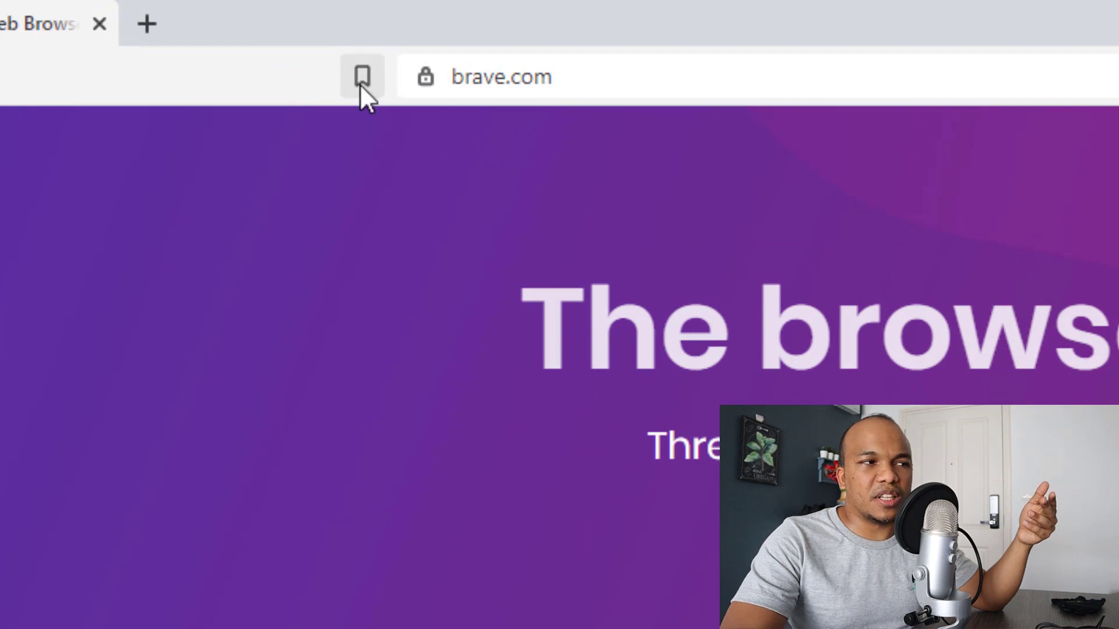
Bookmark brave.com to the Bookmarks folder and view its Shields panel showing 1 item blocked
left_click(361, 77)
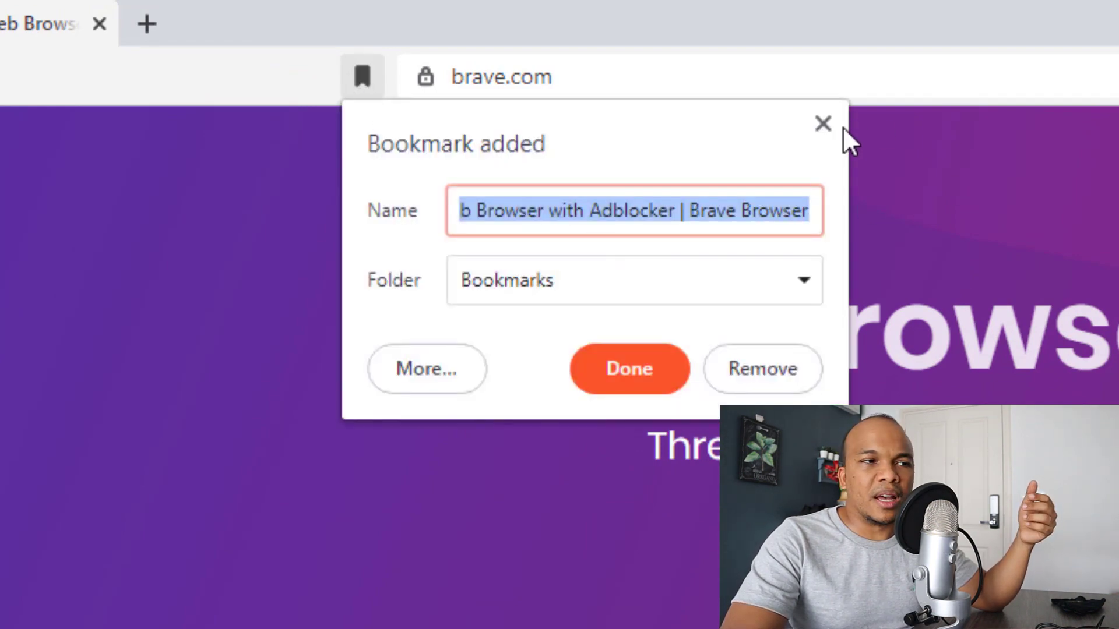
left_click(824, 126)
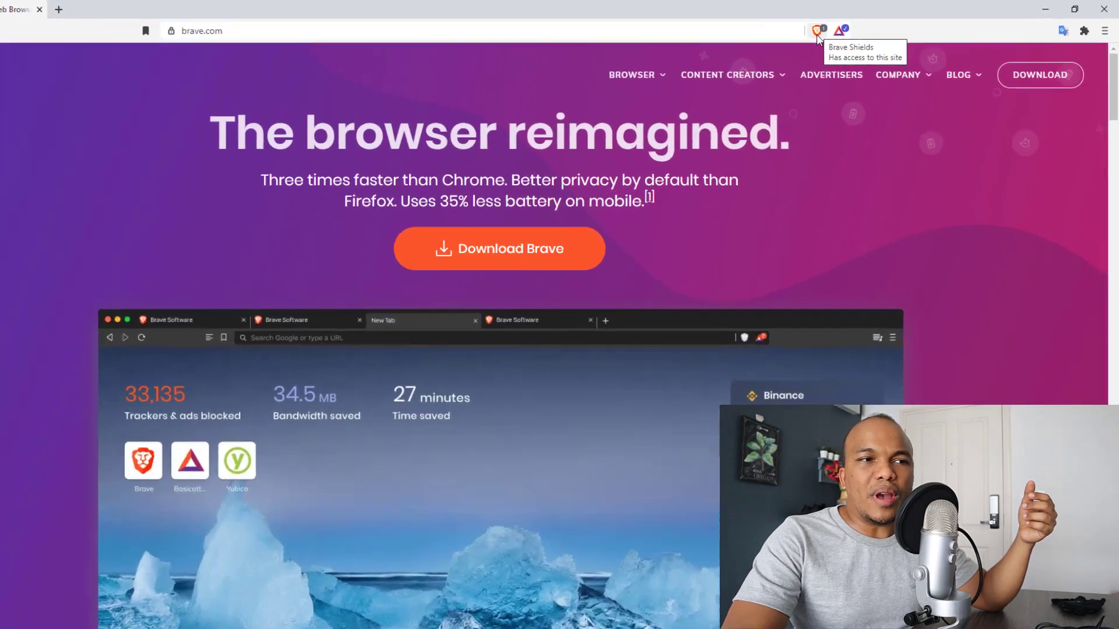
left_click(843, 27)
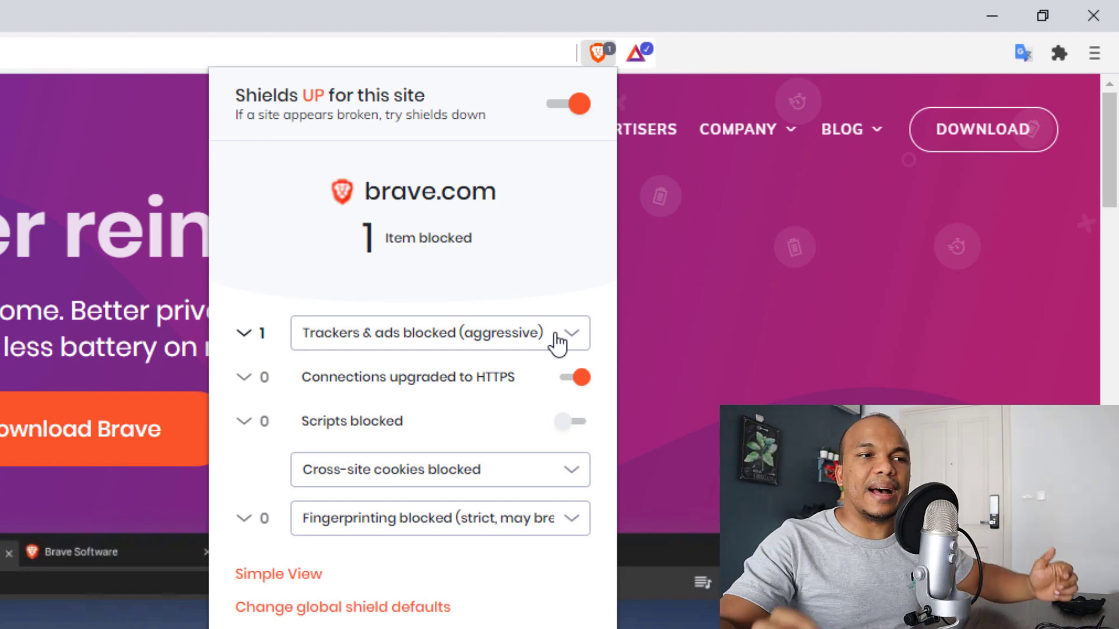
Load amazon.com in a new tab
key("Escape")
key("ctrl+t")
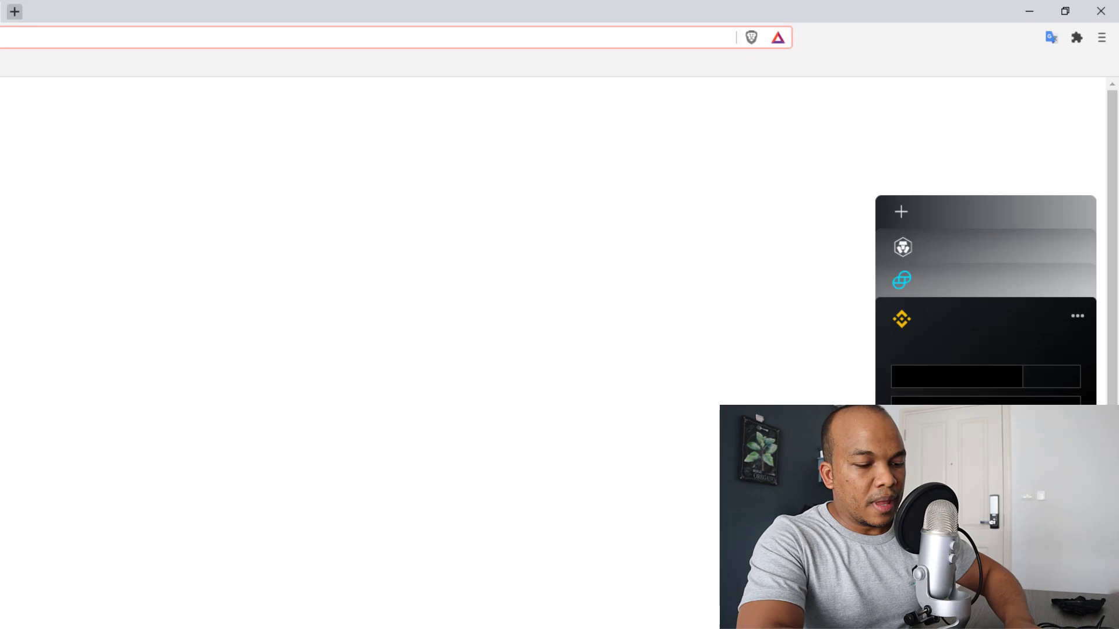
type("amazon.com")
key("Return")
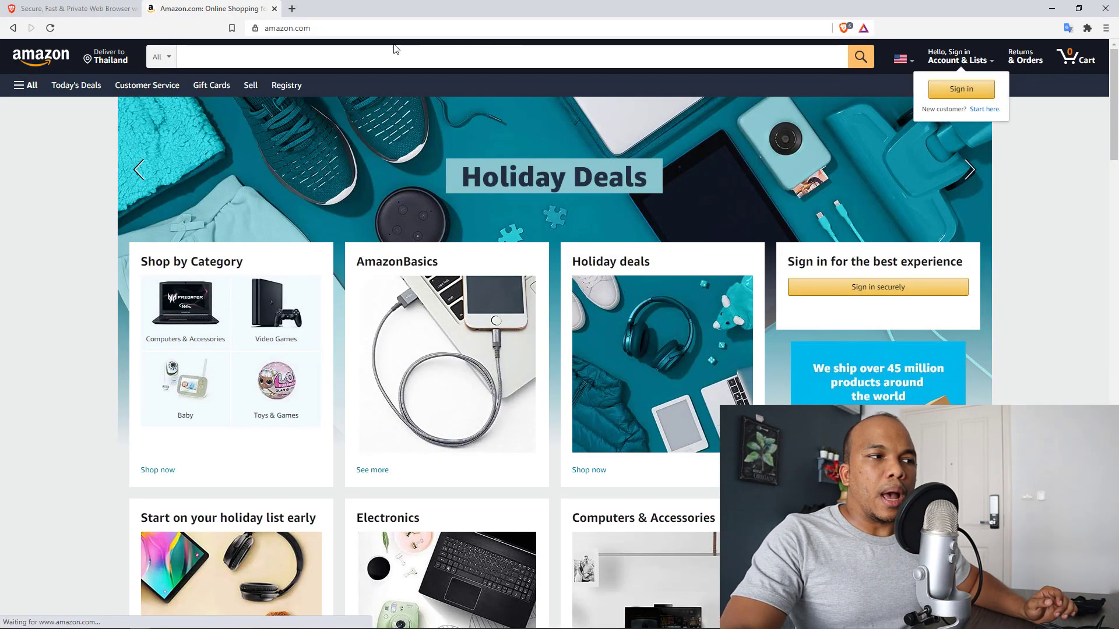
Review Amazon's tracker, ad and fingerprinting blocking levels, then check its Rewards panel
left_click(845, 29)
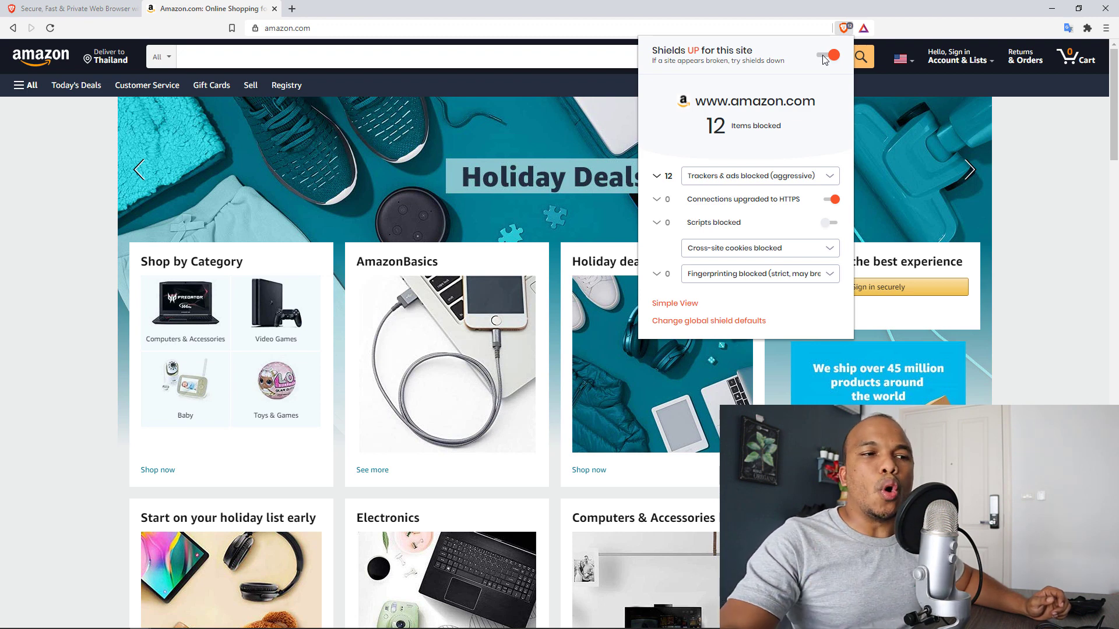
left_click(841, 177)
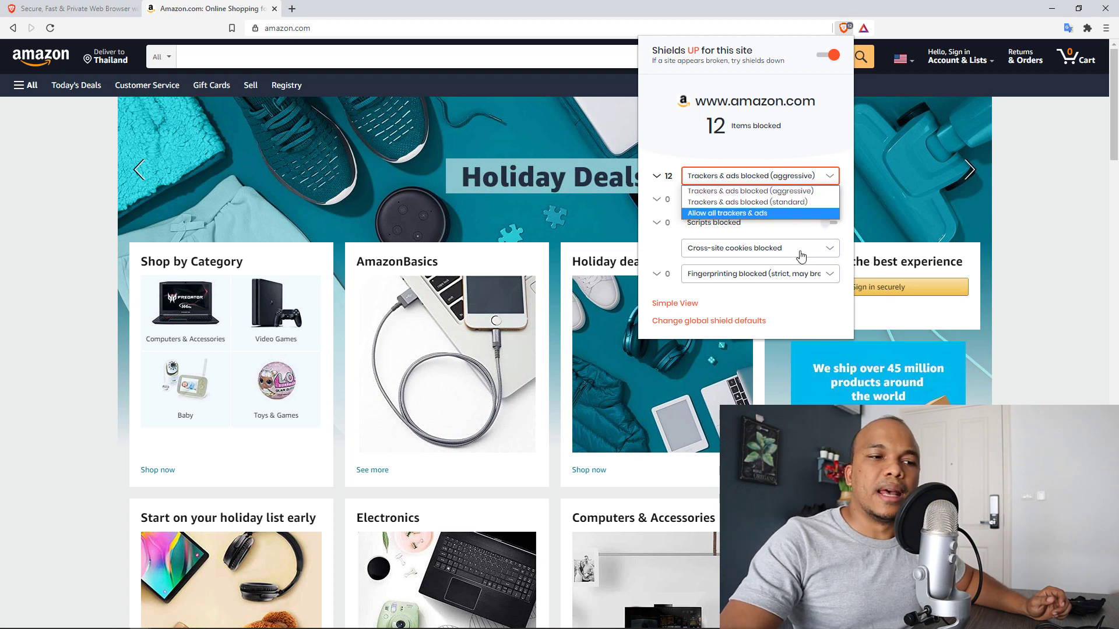
left_click(794, 277)
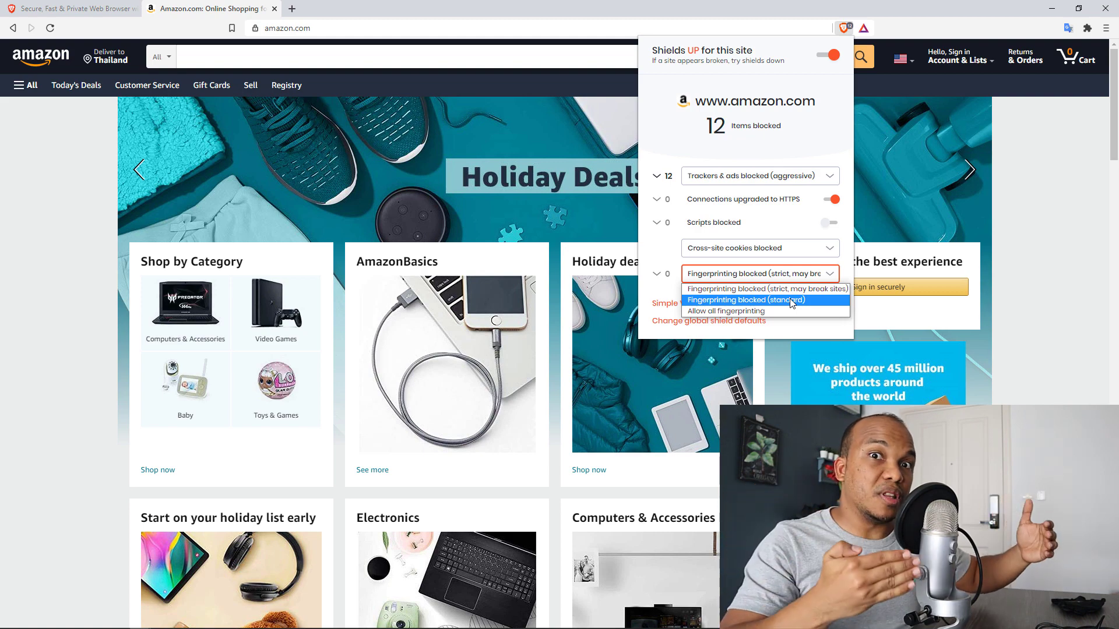
left_click(864, 29)
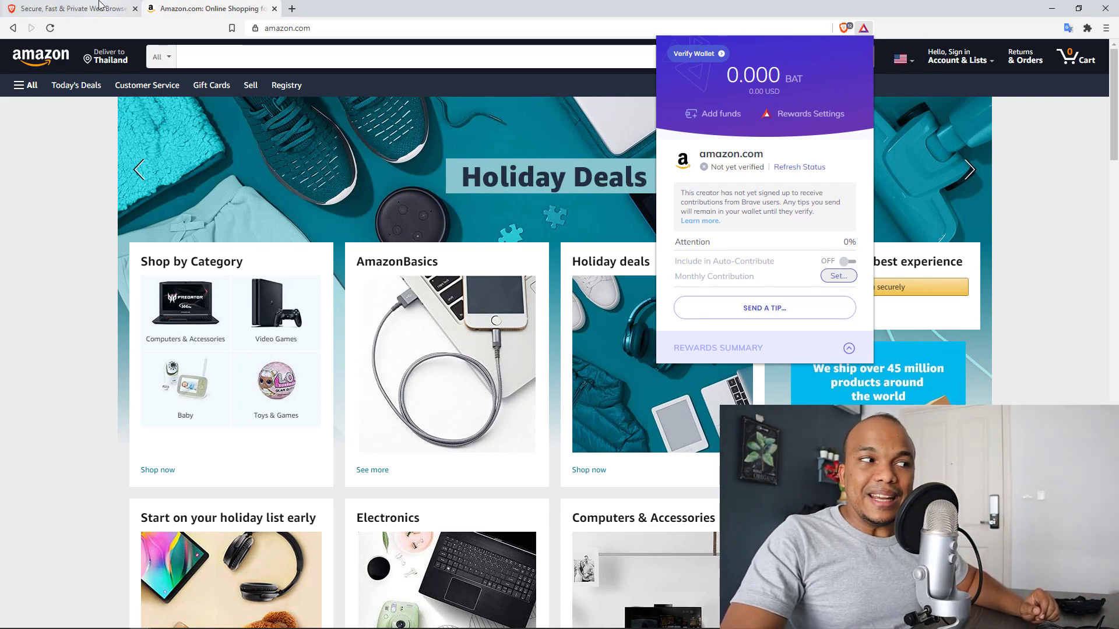
Return to the brave.com tab, leaving amazon.com open in the second tab
left_click(70, 8)
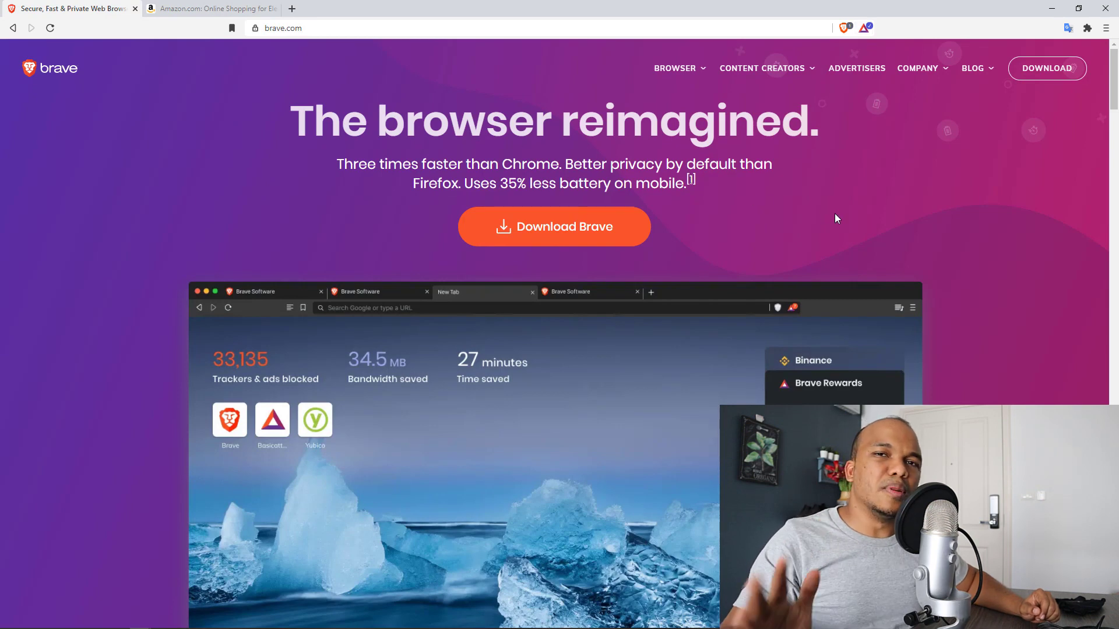